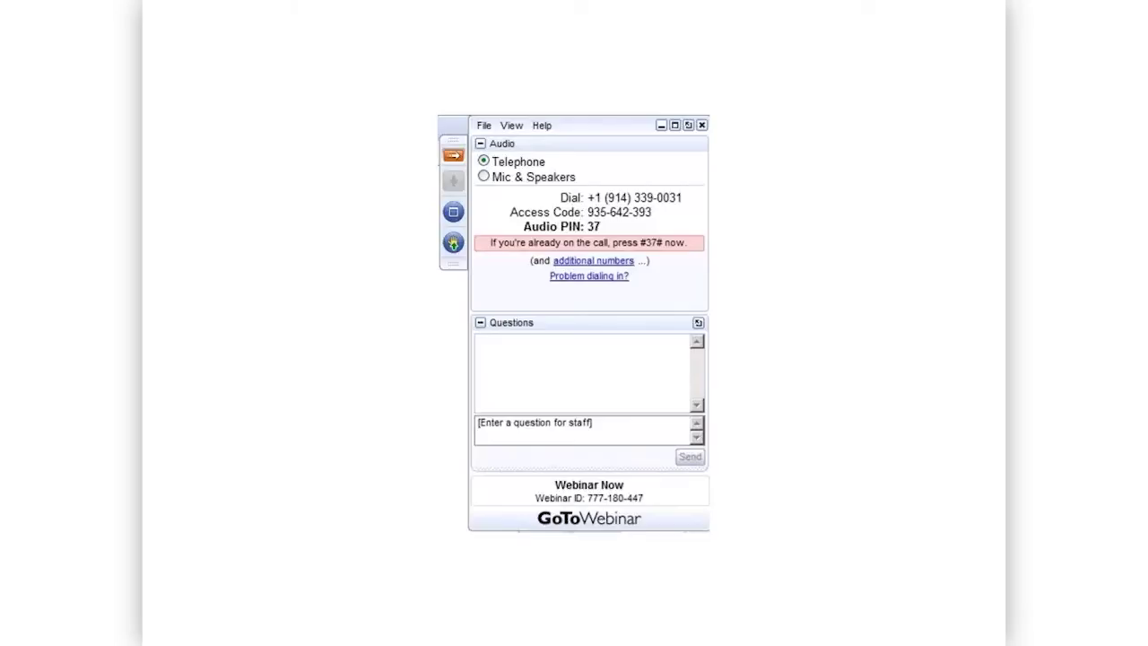
End the slide show, switch to PracticeMaster and close the open client fee record window
key("Escape")
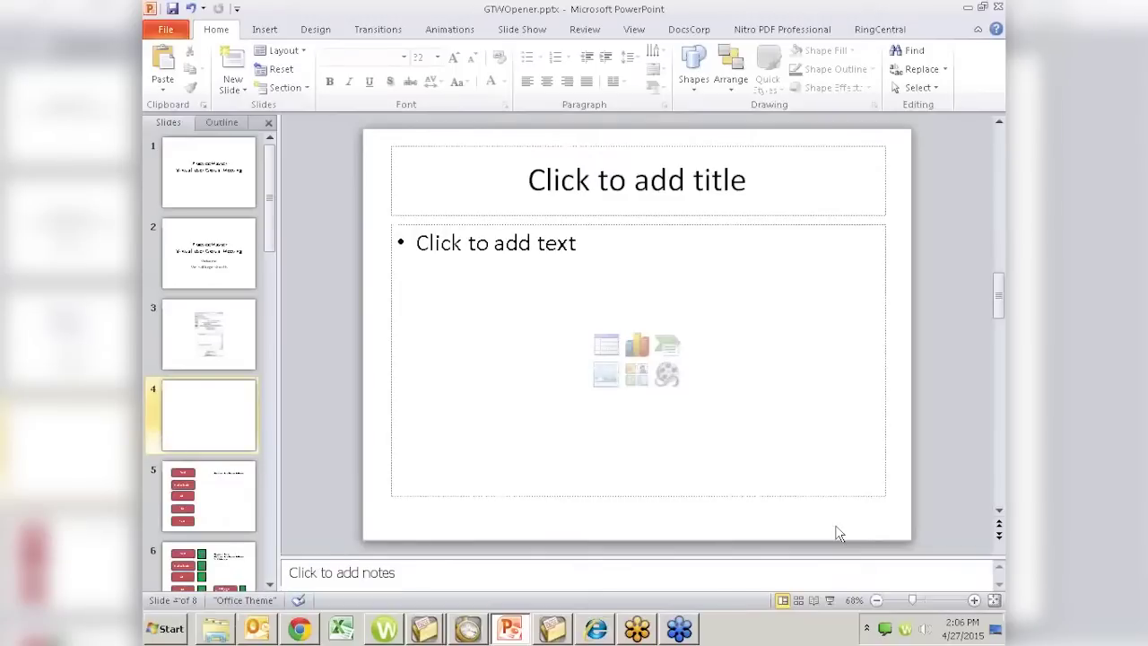
key("alt+Tab")
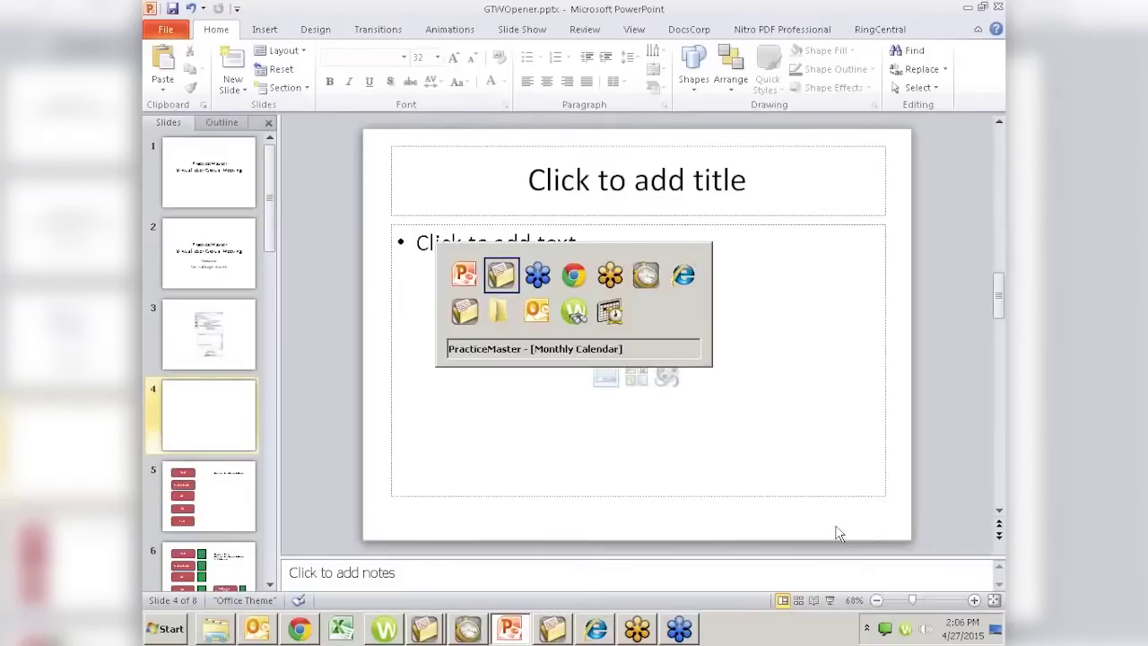
key("alt+Tab")
key("alt+Tab")
key("alt+Tab")
key("alt+Tab")
key("alt+Tab")
key("alt+Tab")
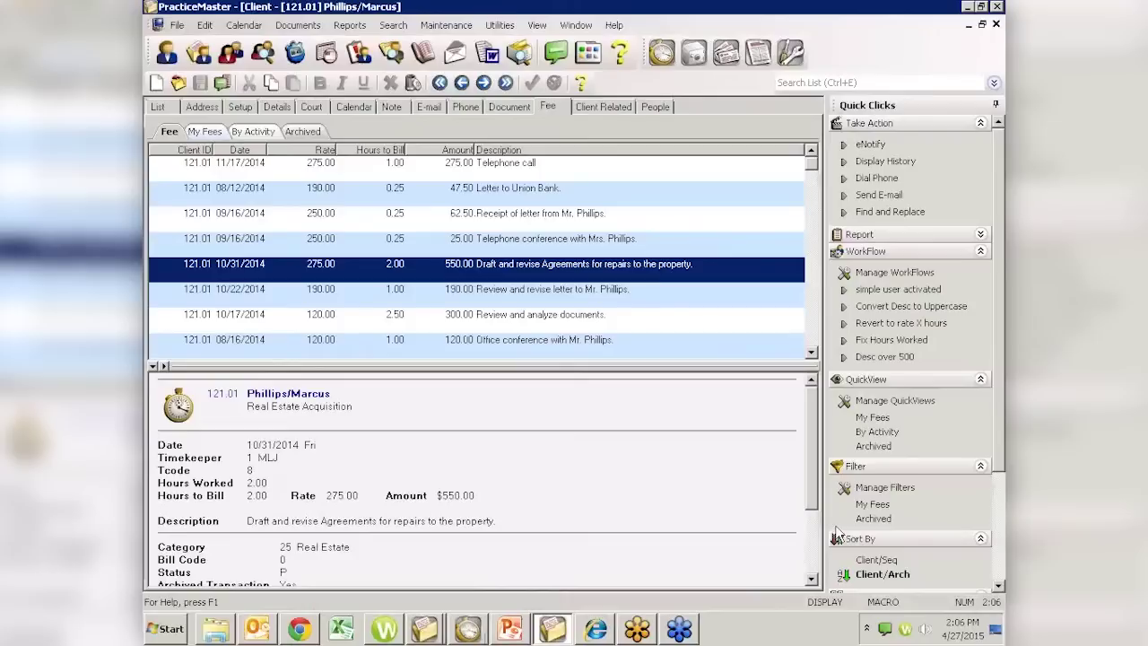
left_click(995, 25)
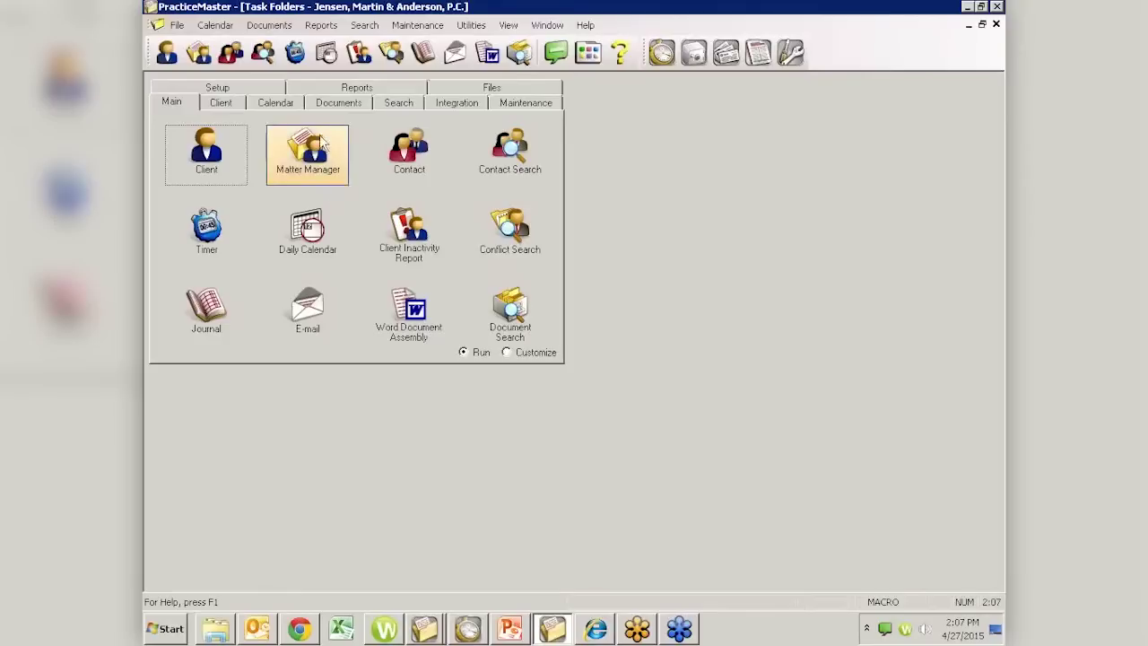
Preview a File Definition Report for the Claimant Information file in the Workers' Compensation area of practice
left_click(356, 87)
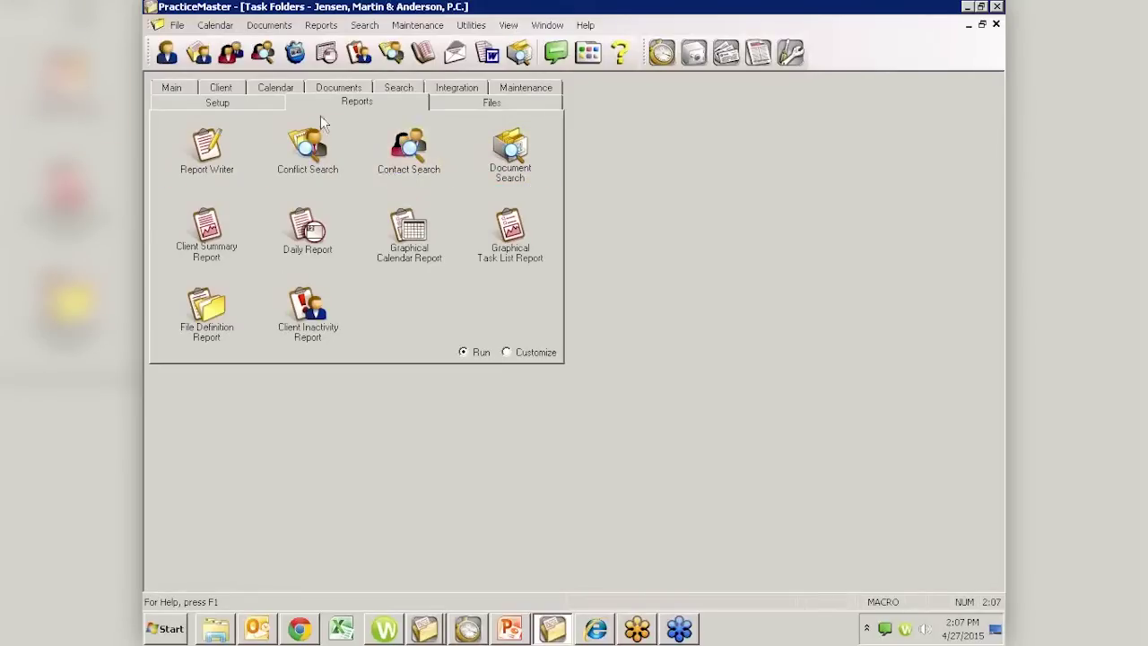
left_click(328, 27)
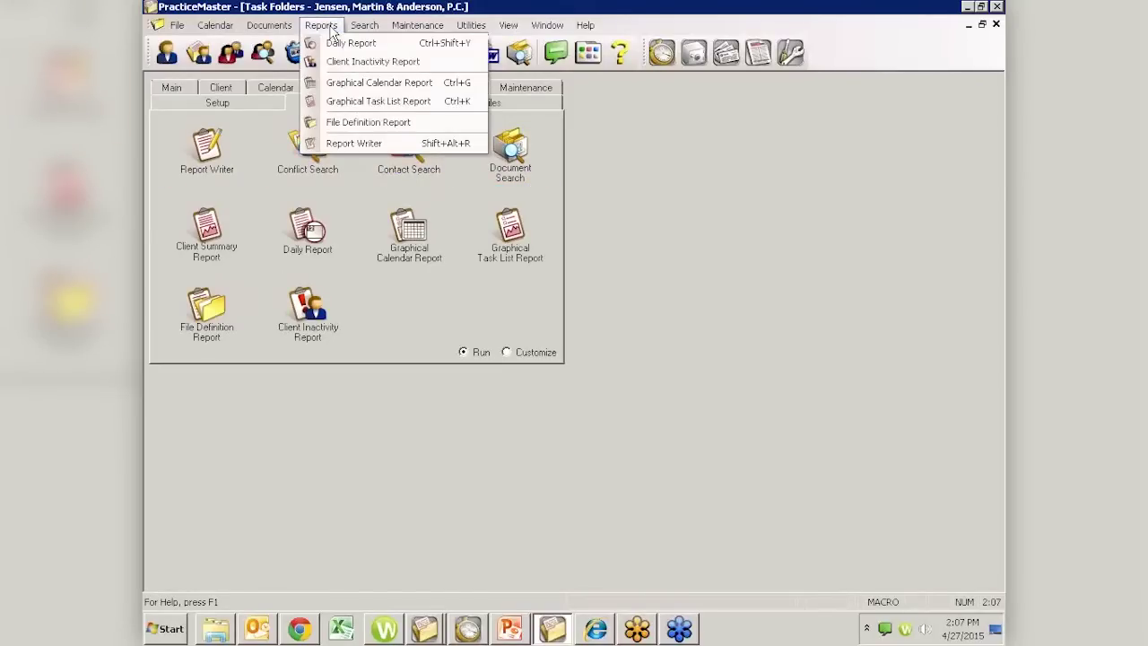
left_click(353, 126)
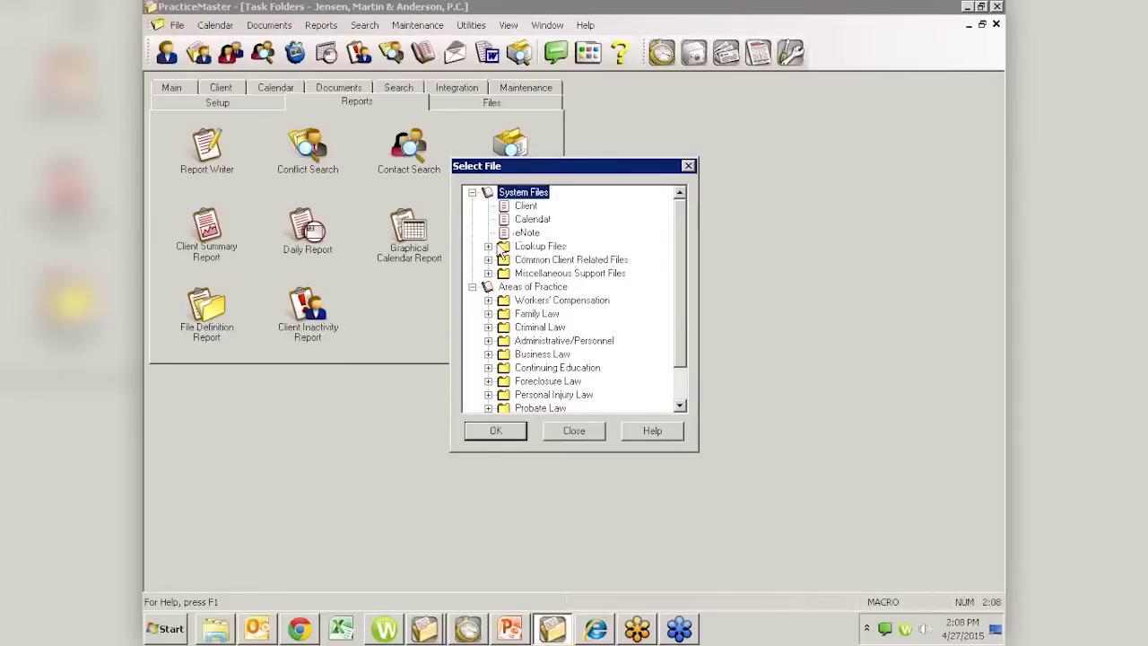
left_click(488, 246)
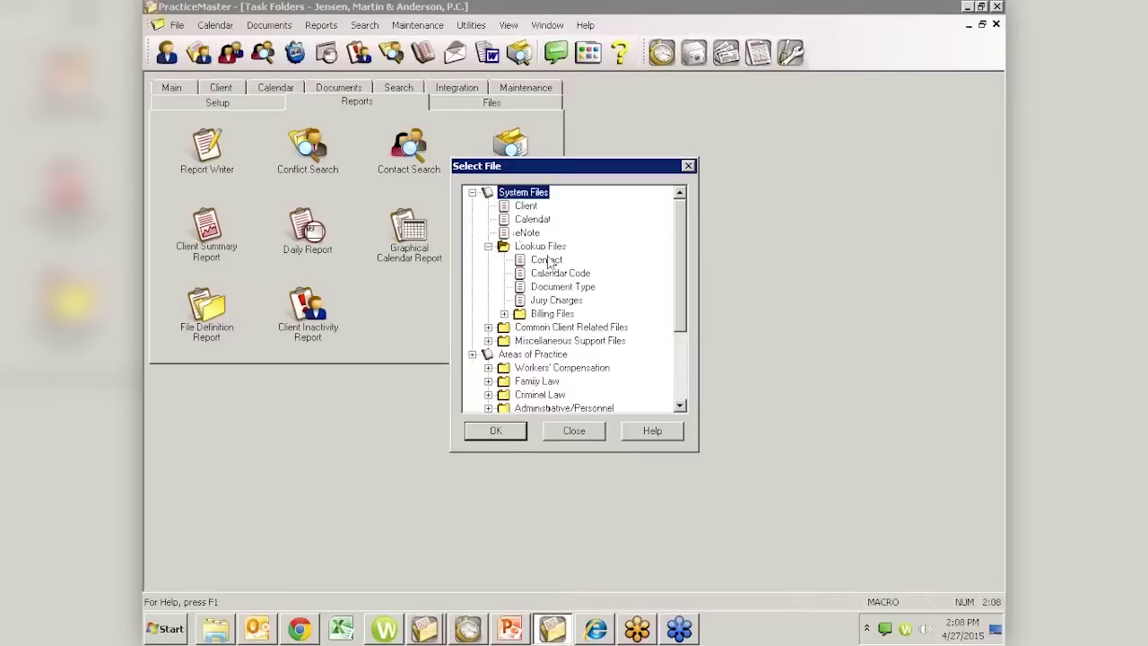
left_click(488, 246)
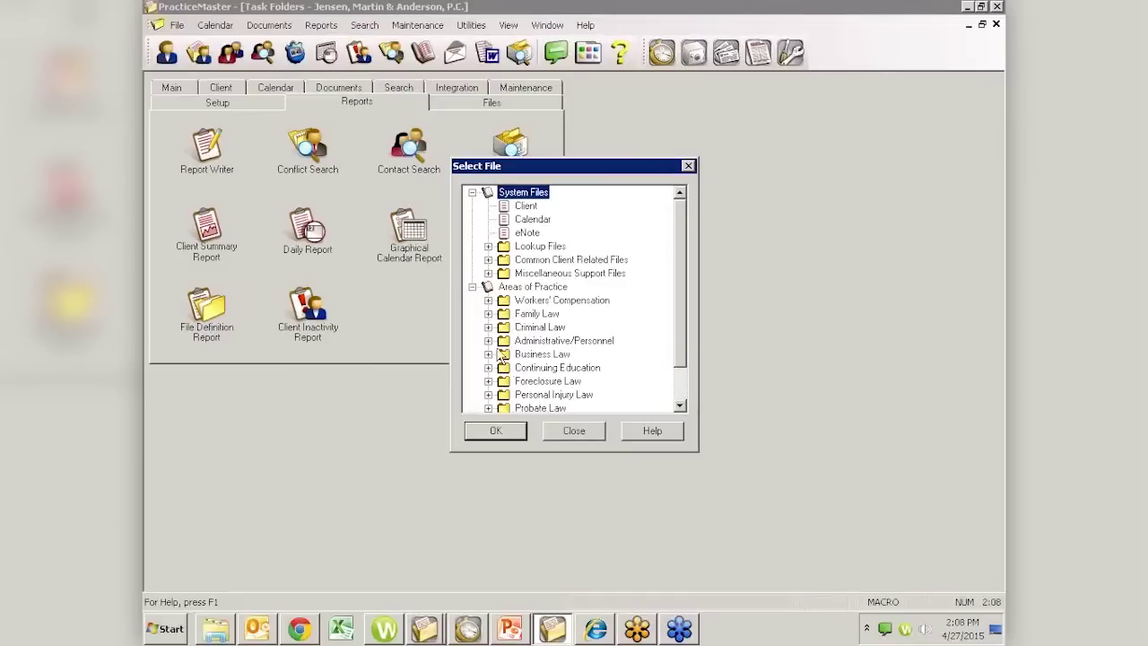
left_click(489, 301)
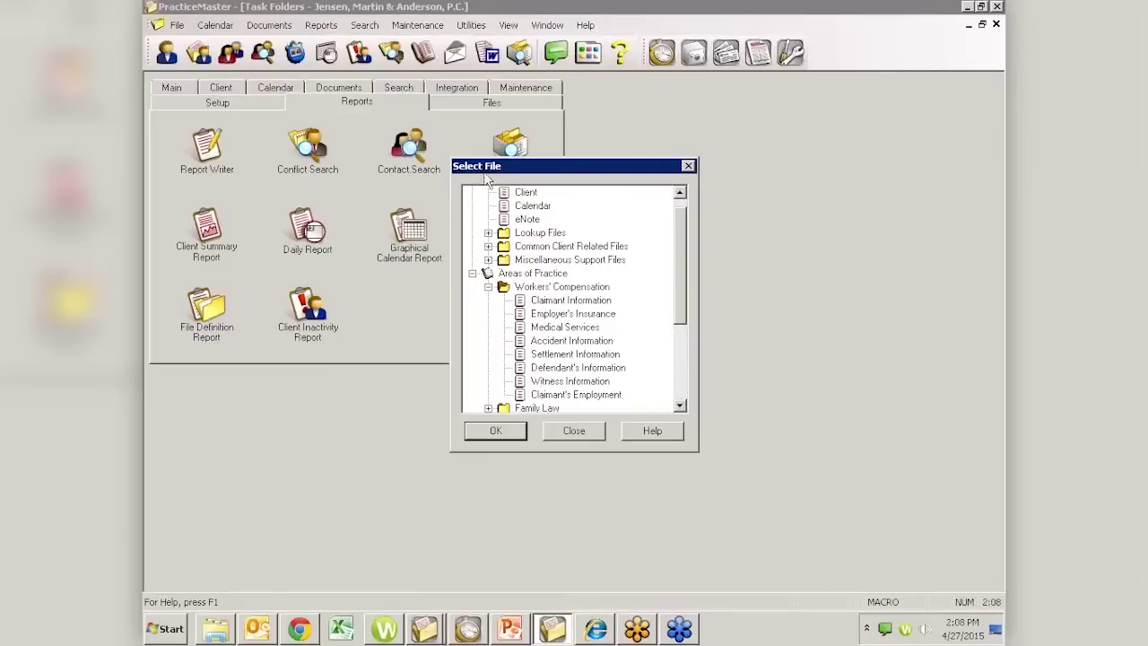
left_click(540, 301)
left_click(496, 431)
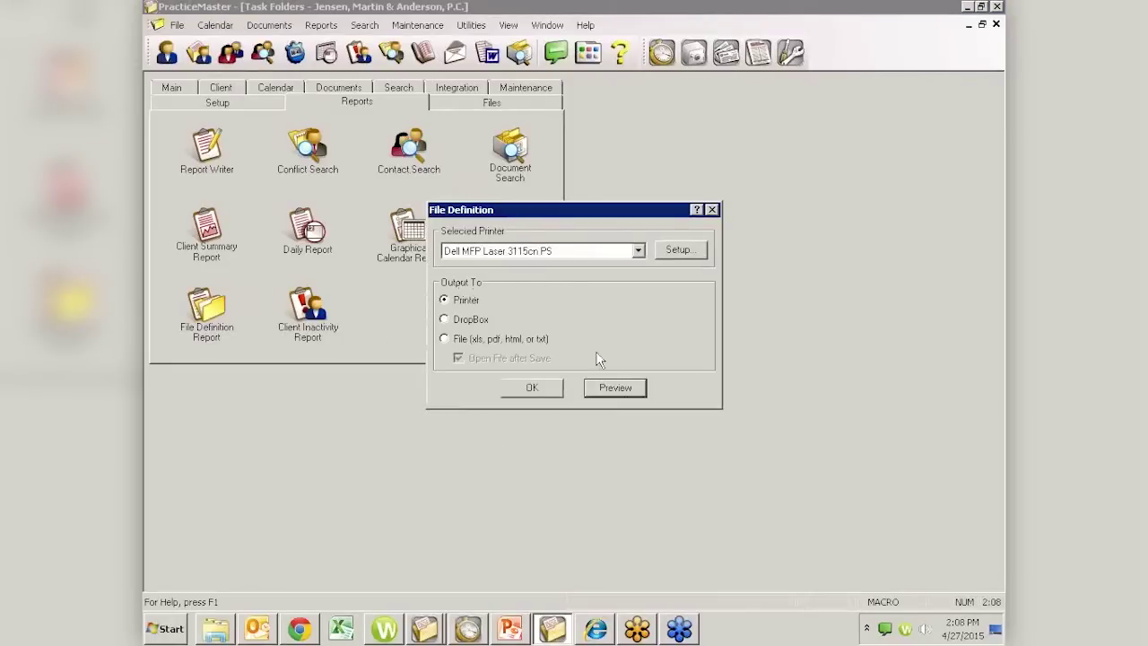
left_click(619, 390)
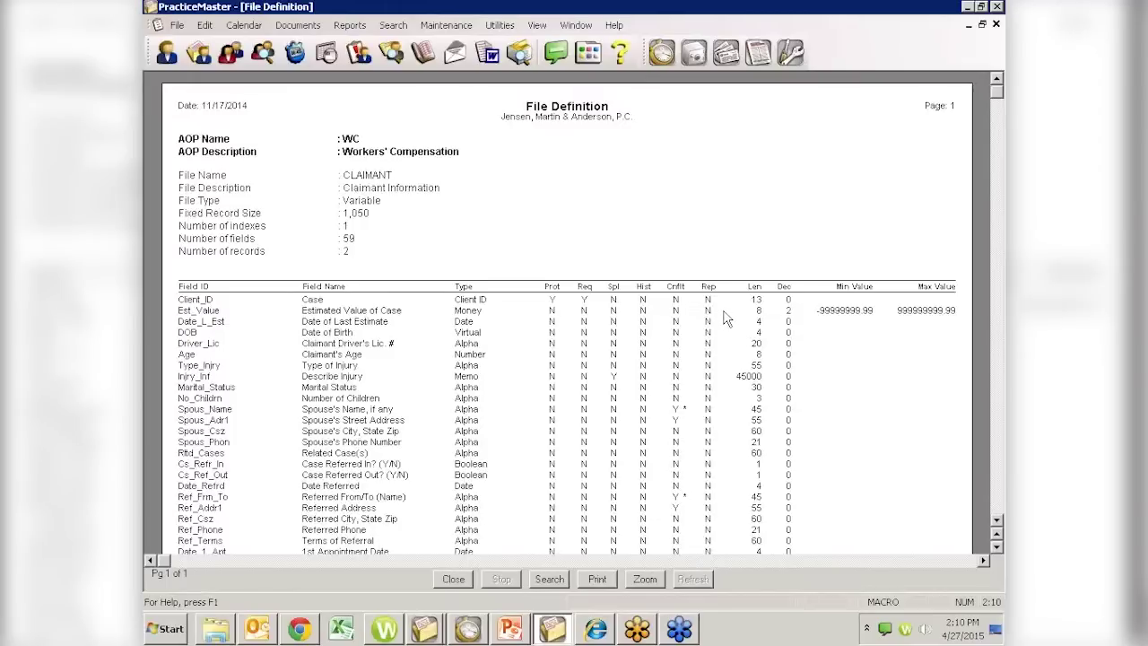
Examine the field and index lists in the Claimant Information file definition and close the report
scroll(399, 386, "down", 2)
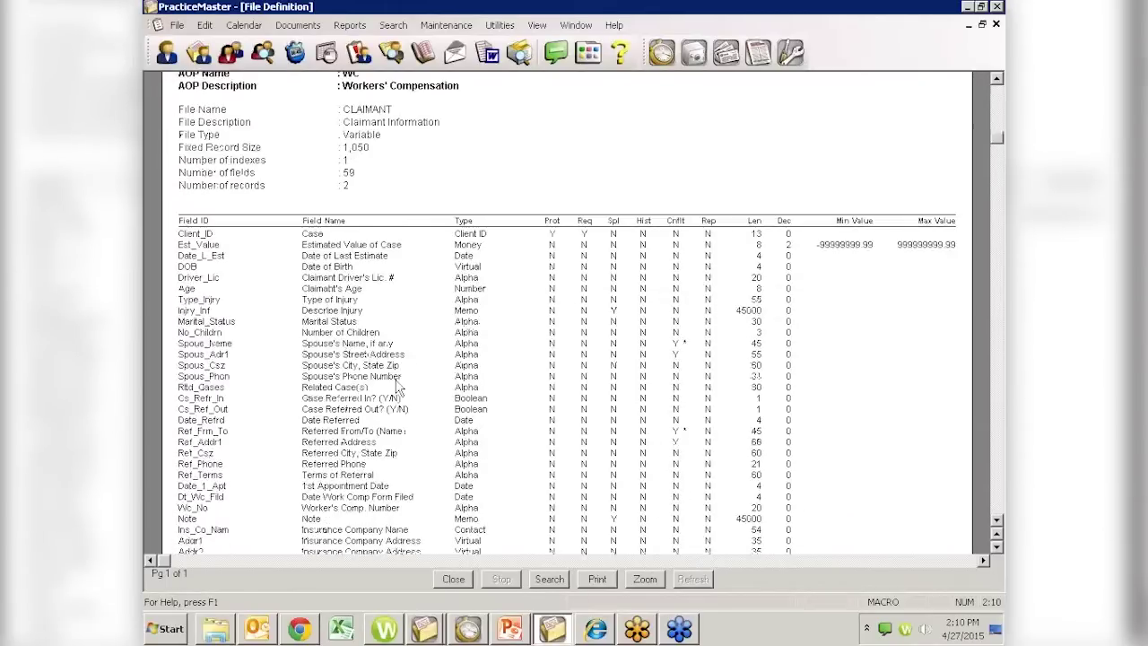
scroll(396, 382, "down", 10)
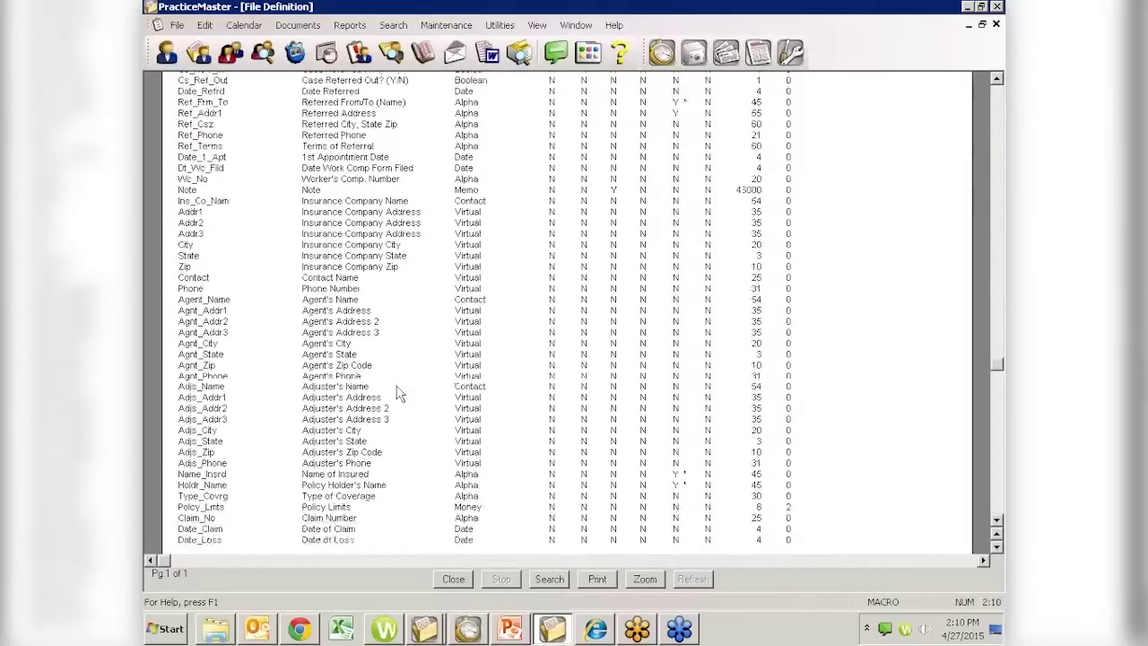
scroll(399, 394, "down", 6)
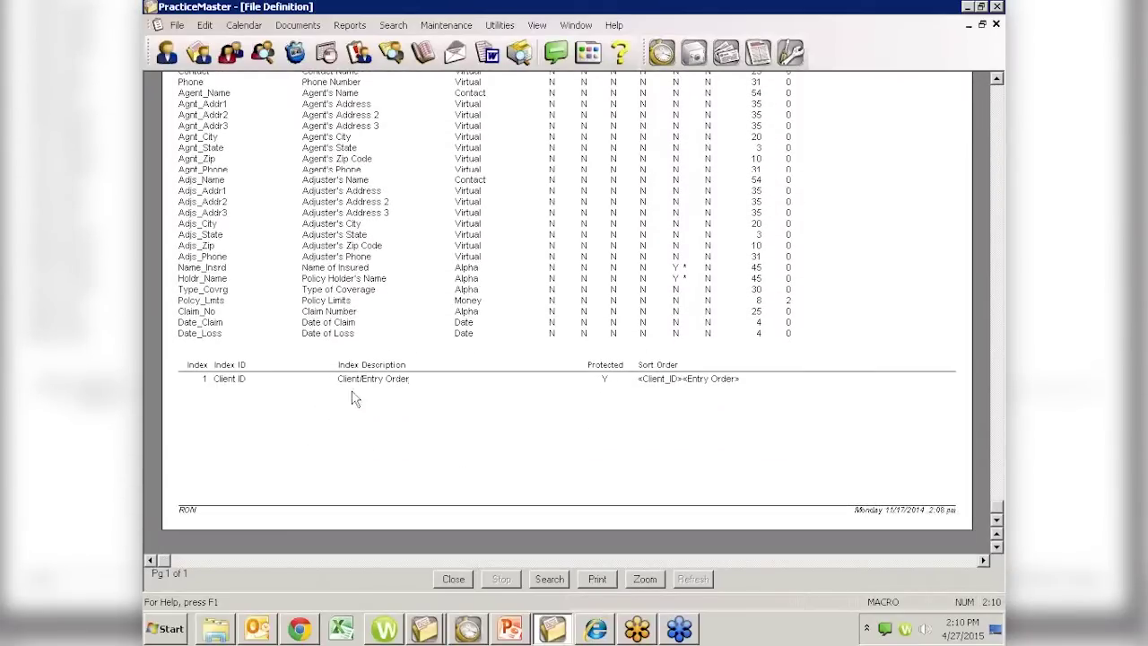
left_click_drag(1000, 515, 994, 90)
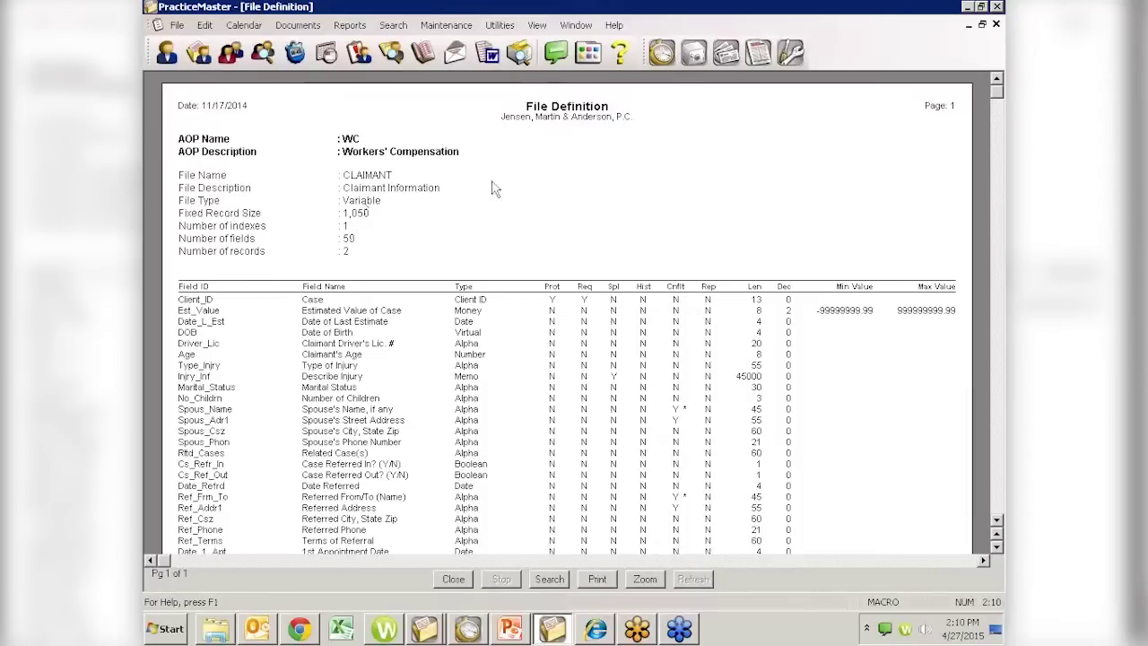
left_click(996, 25)
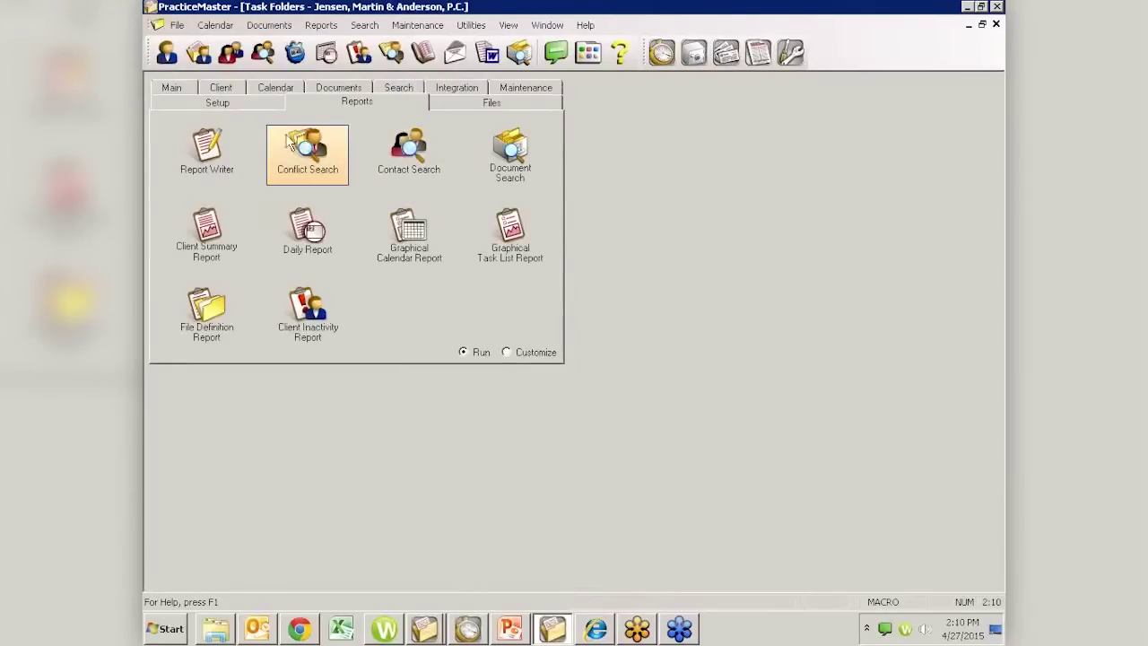
Preview a File Definition Report for the Client file under System Files
left_click(320, 25)
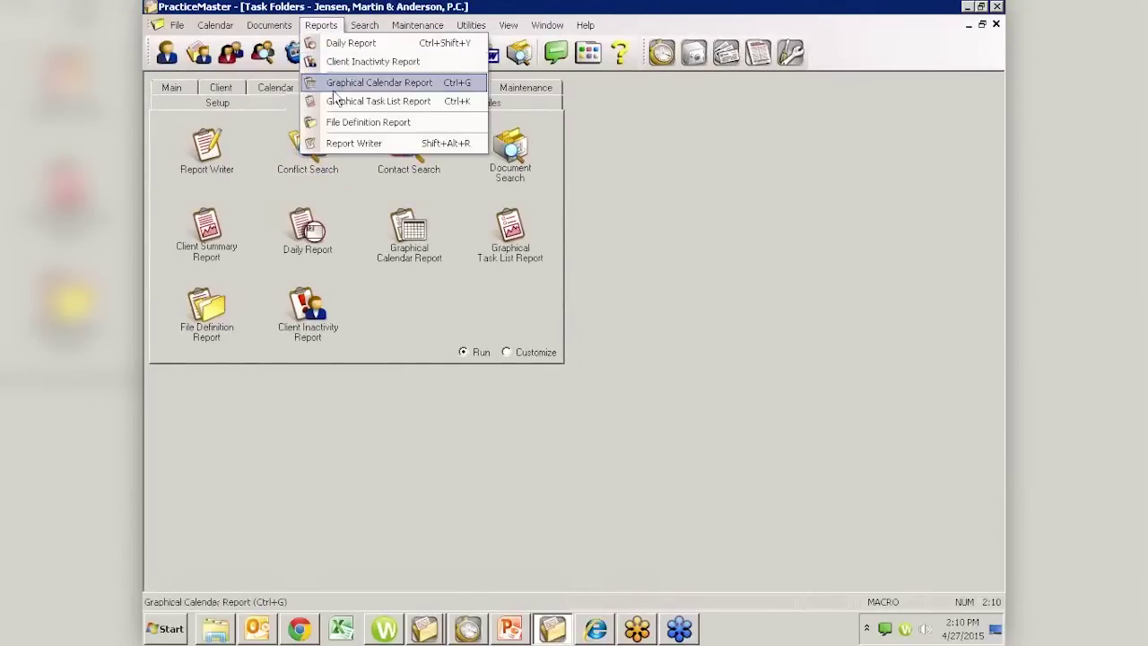
left_click(336, 128)
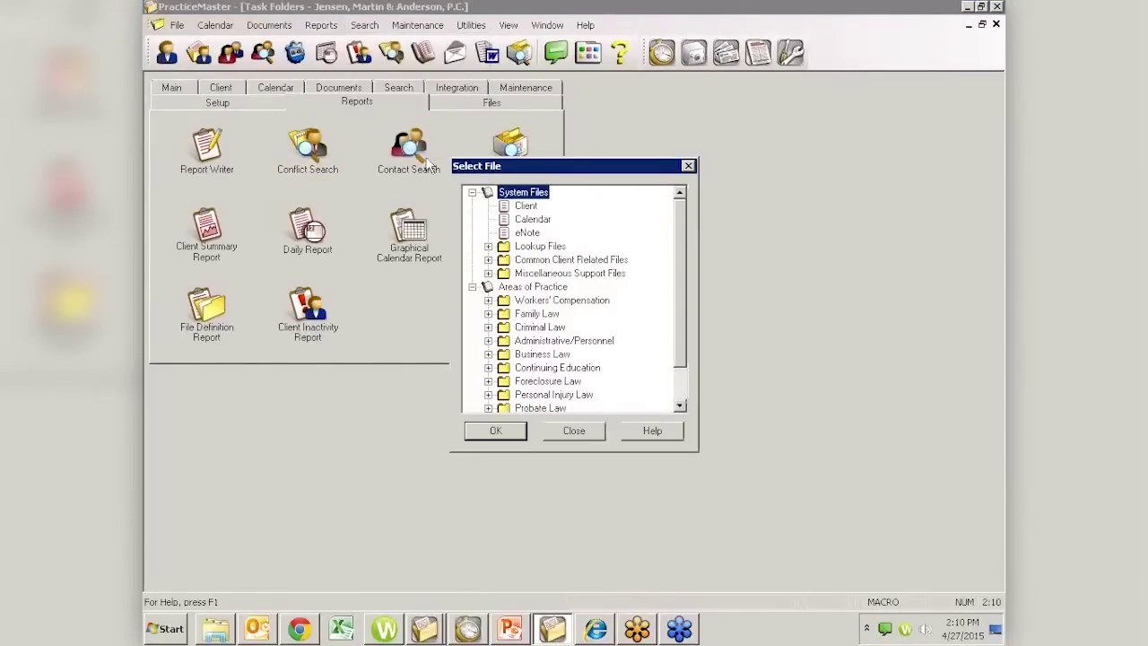
left_click(529, 207)
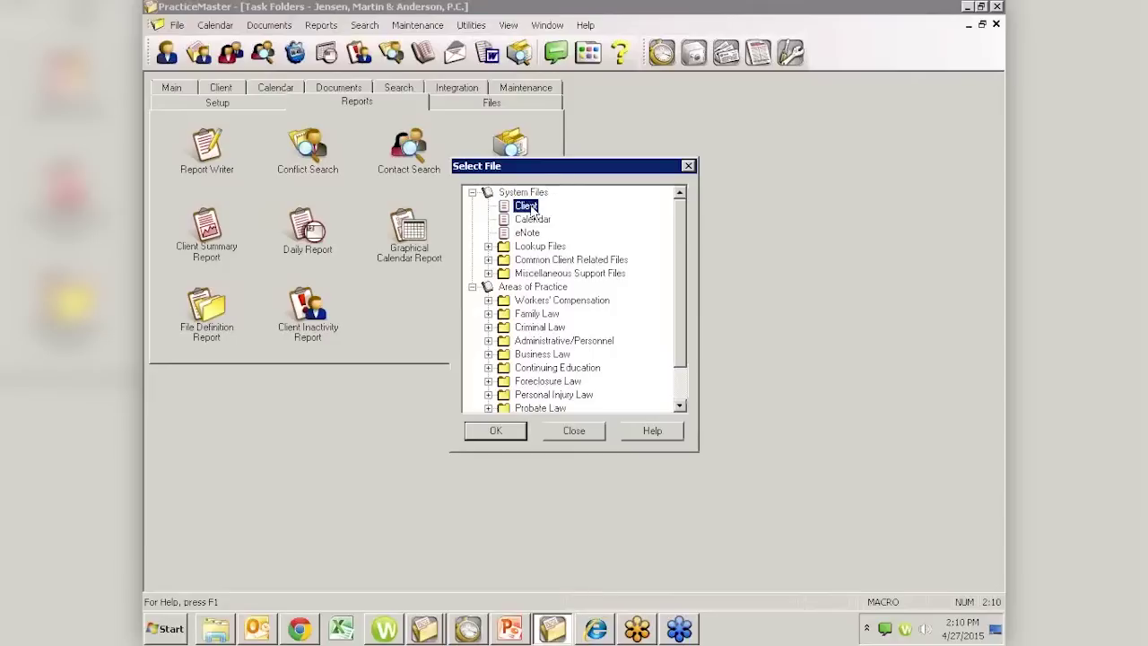
left_click(516, 431)
left_click(619, 388)
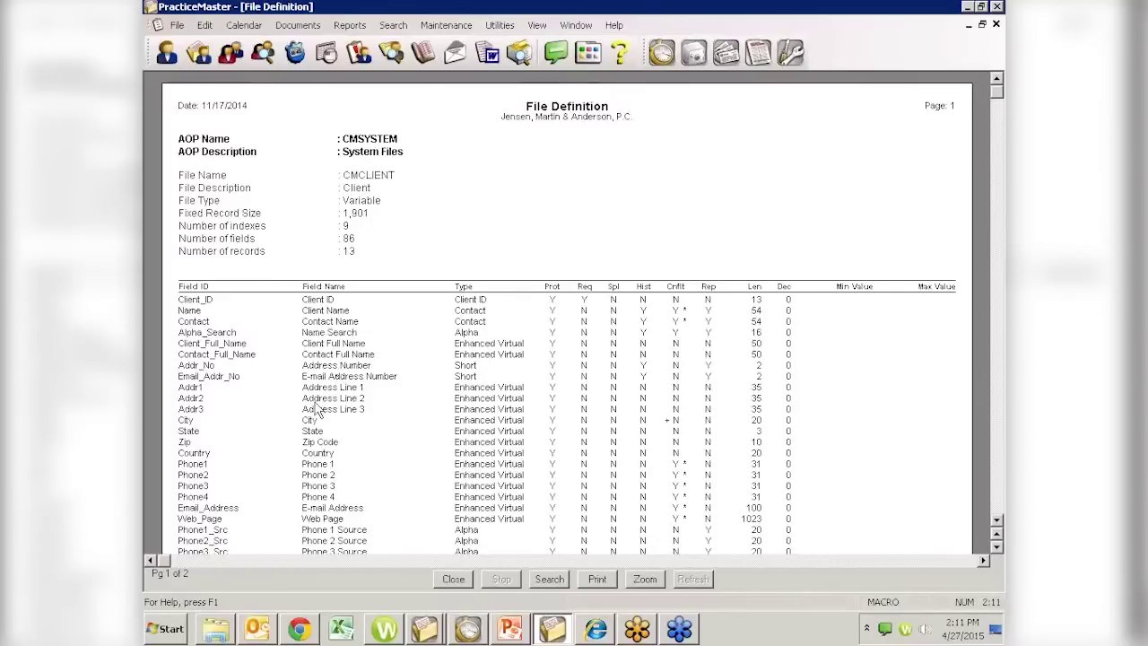
Examine the field list in the Client file definition and close the report
scroll(320, 408, "down", 5)
scroll(334, 440, "down", 4)
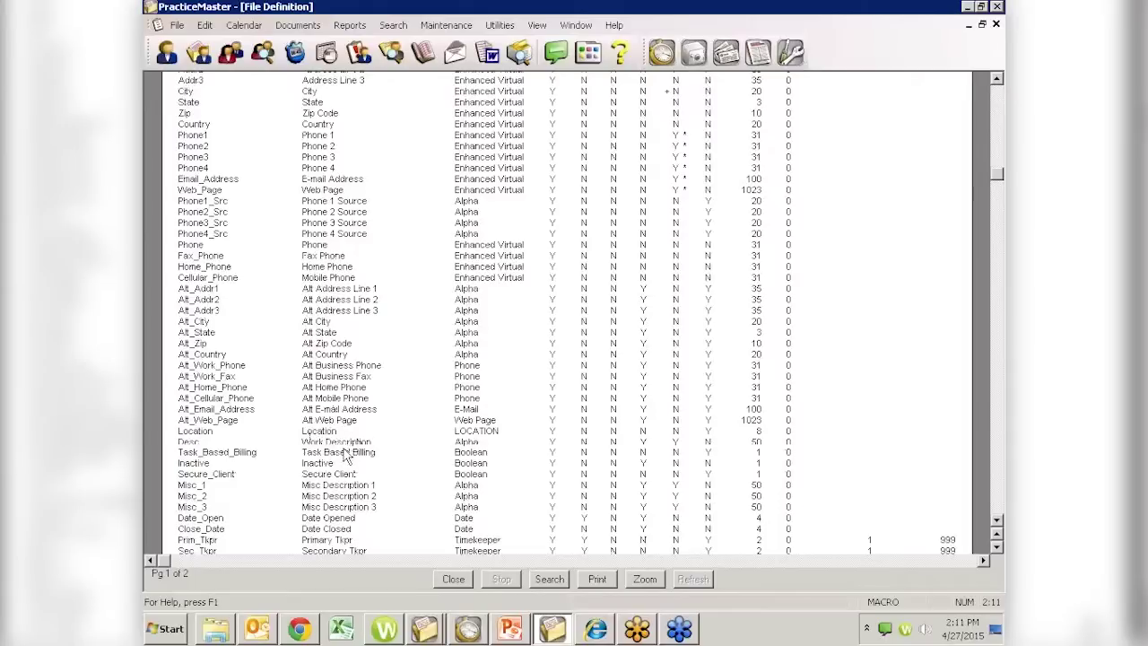
scroll(341, 455, "down", 5)
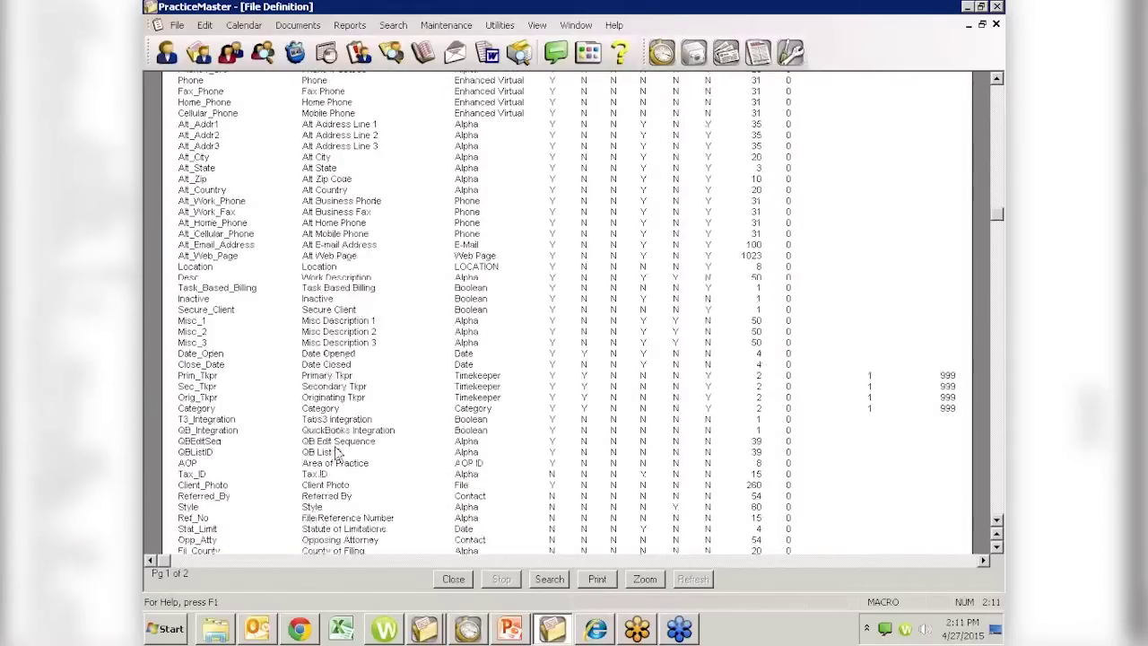
scroll(336, 453, "down", 6)
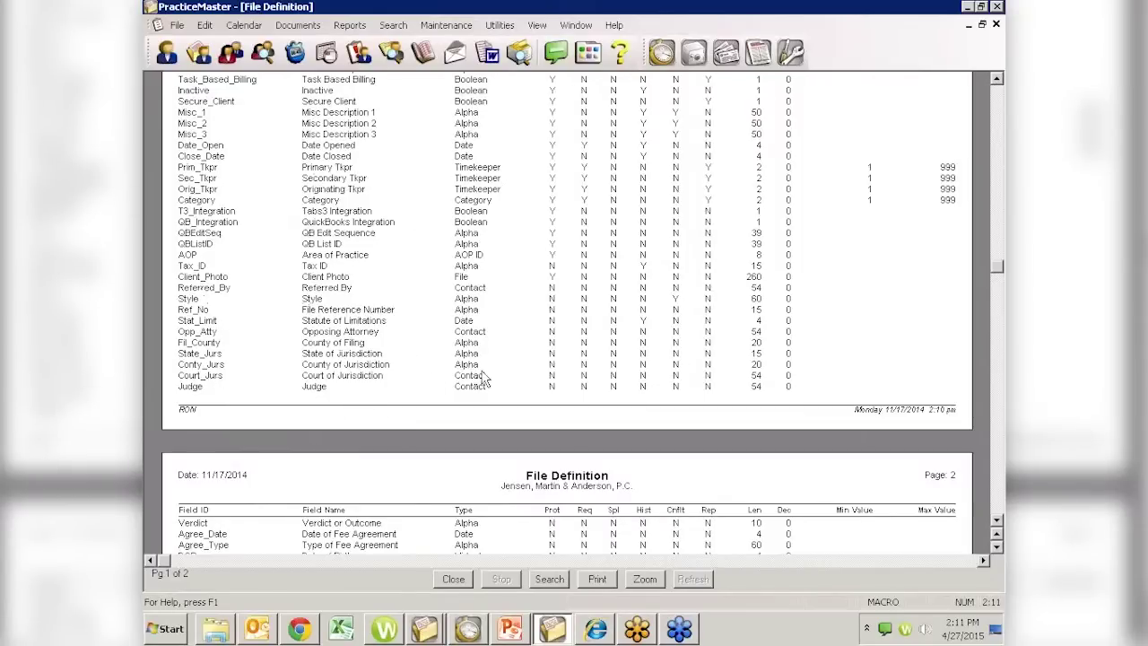
left_click(996, 25)
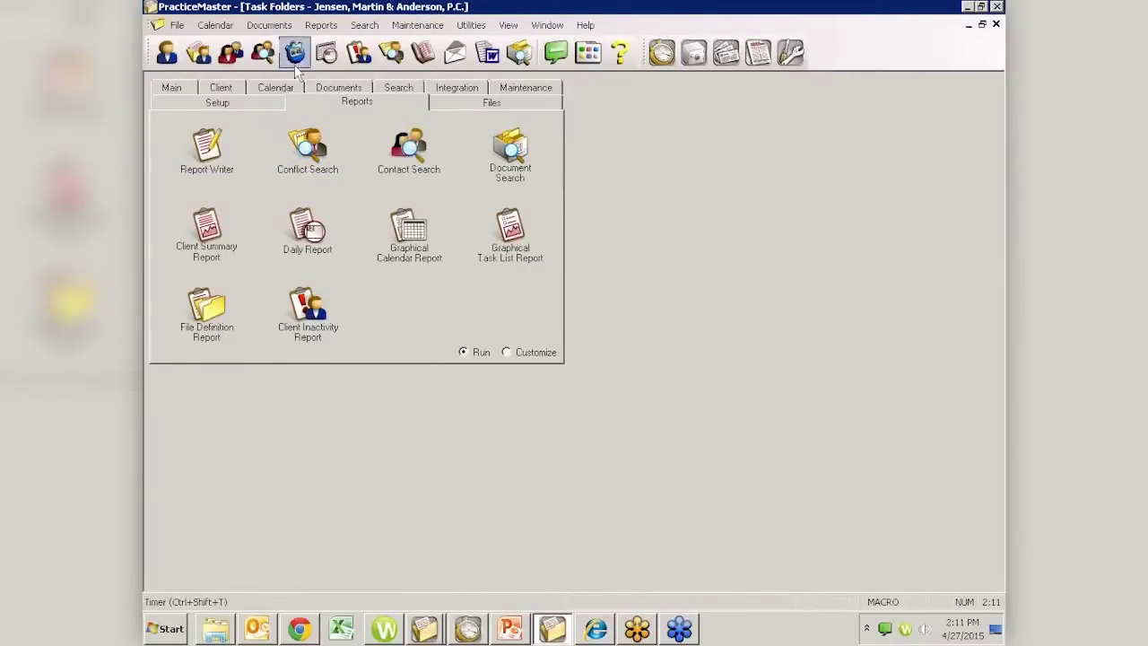
Preview a File Definition Report for the Contact file under Lookup Files, examine it and close it
left_click(321, 25)
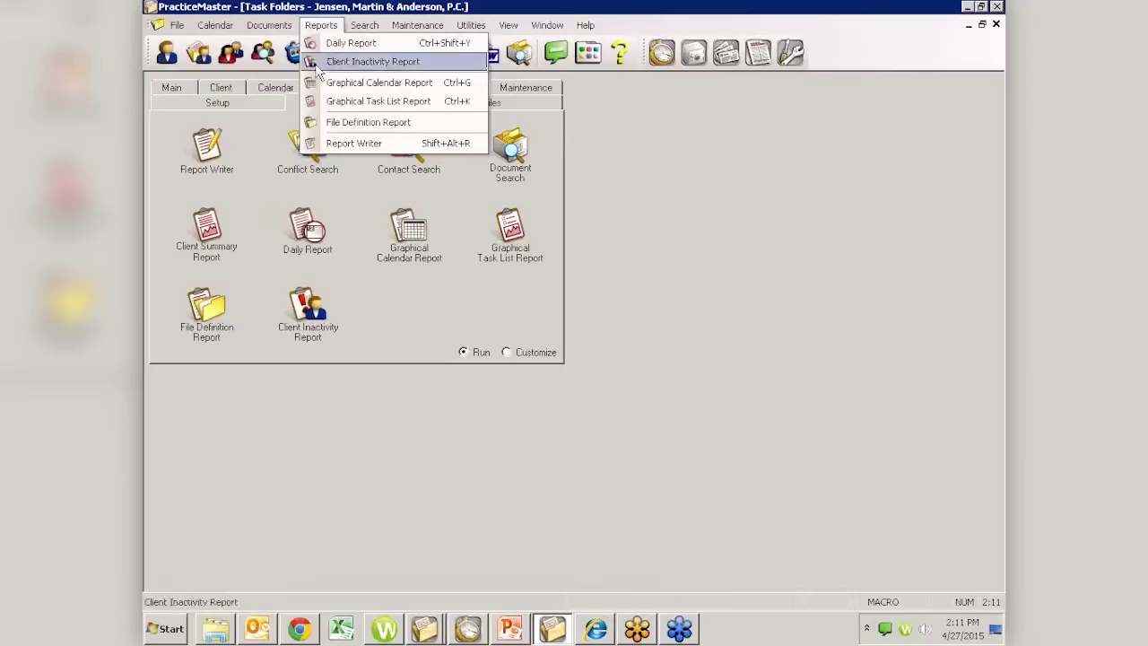
left_click(332, 121)
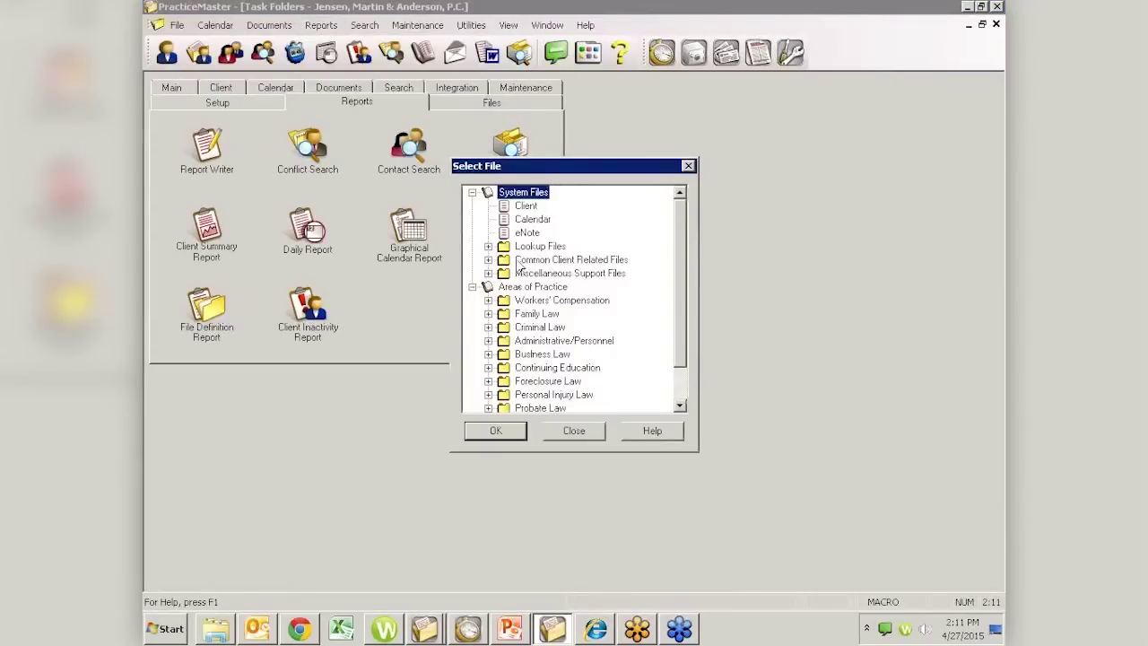
left_click(488, 247)
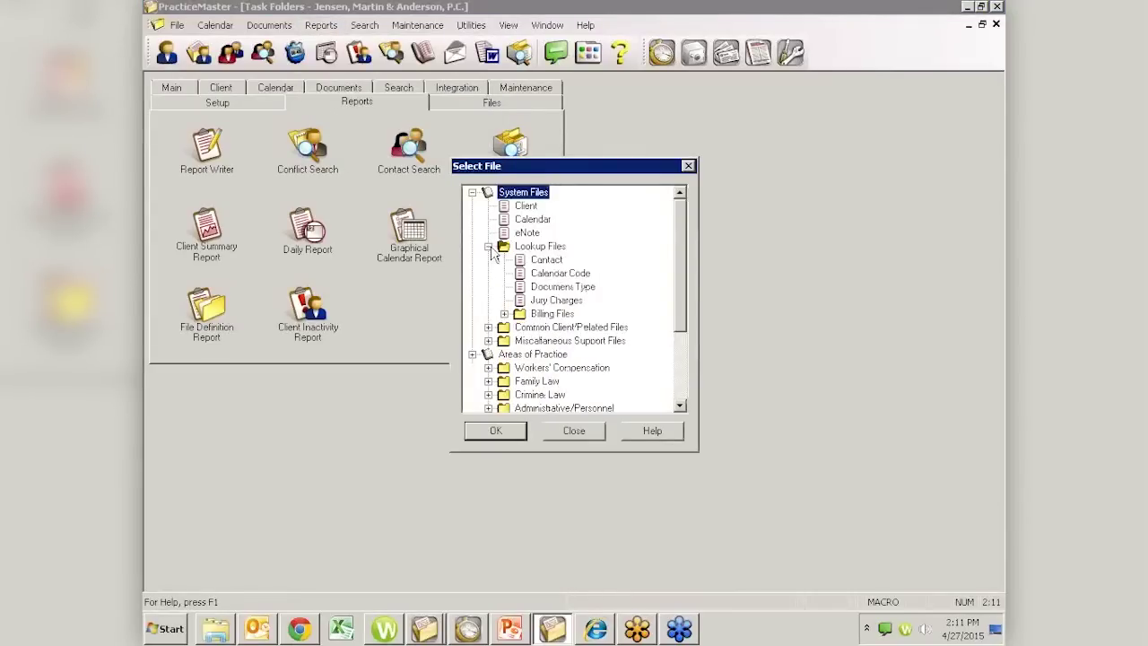
left_click(540, 260)
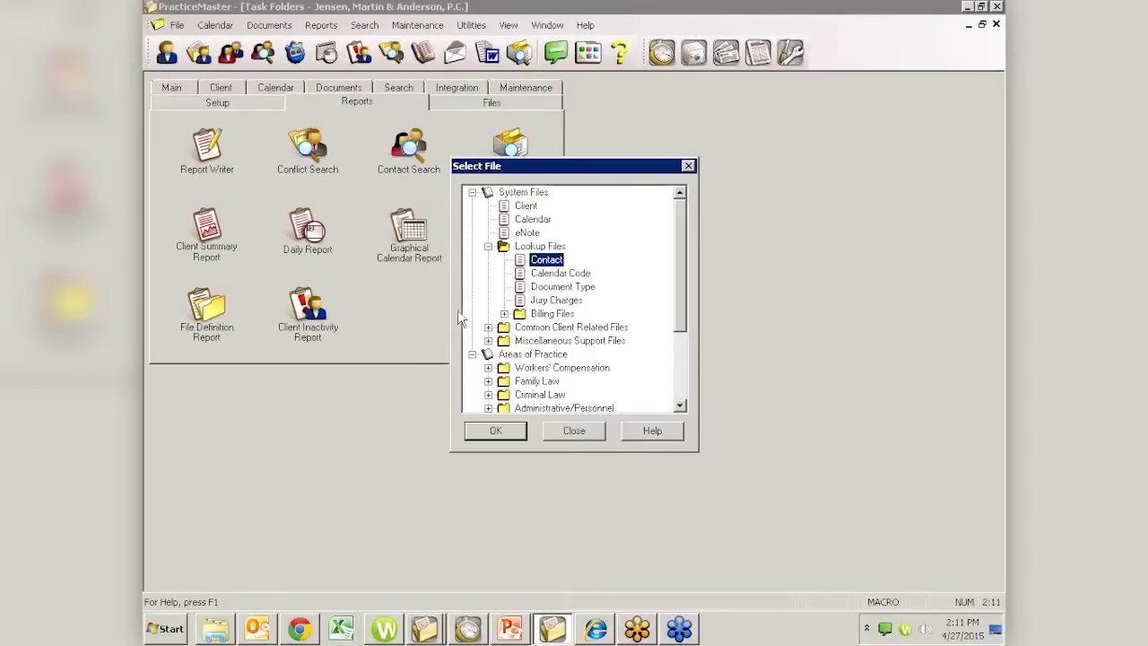
left_click(499, 429)
left_click(603, 391)
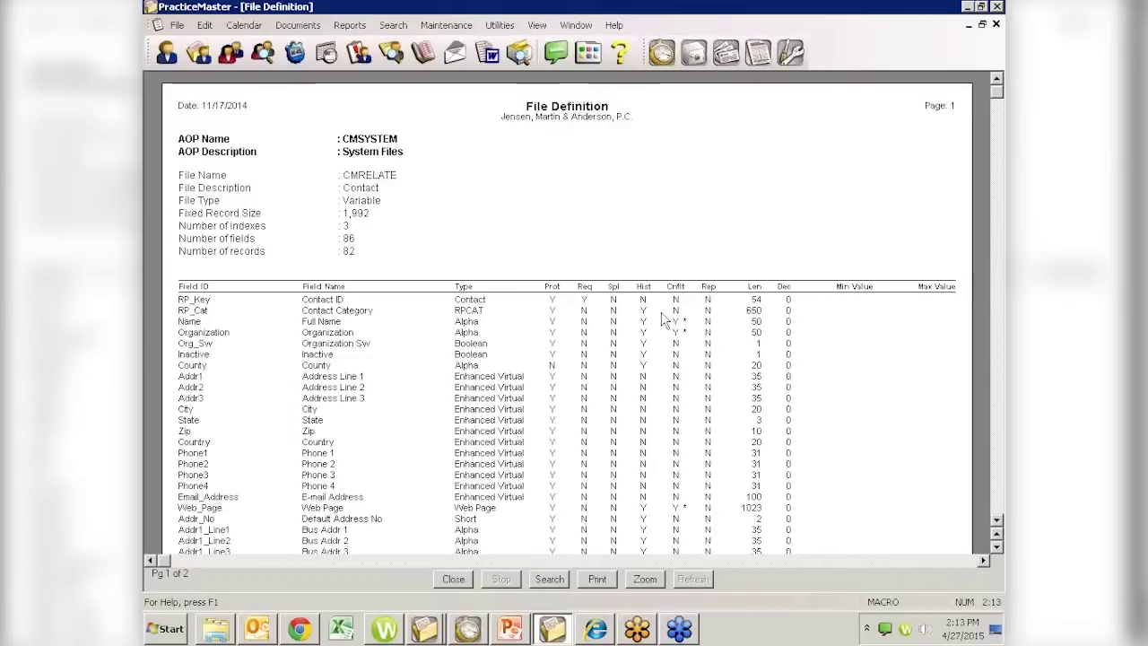
left_click(454, 579)
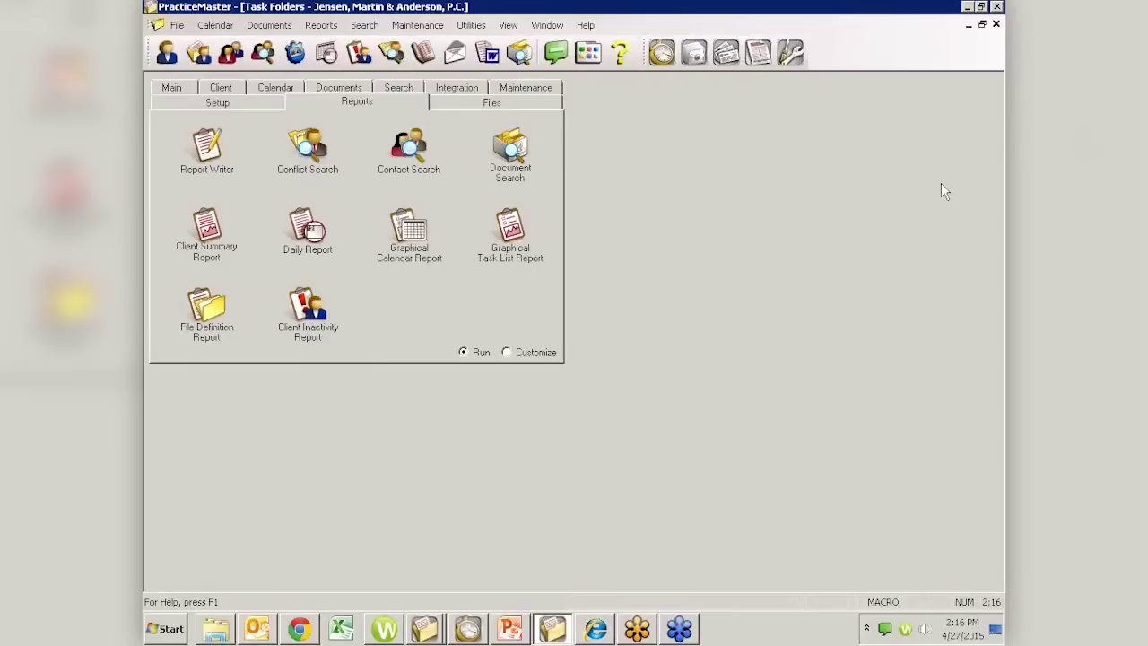
Open the Error Log from the log files and examine its error message and traceback details
left_click(509, 27)
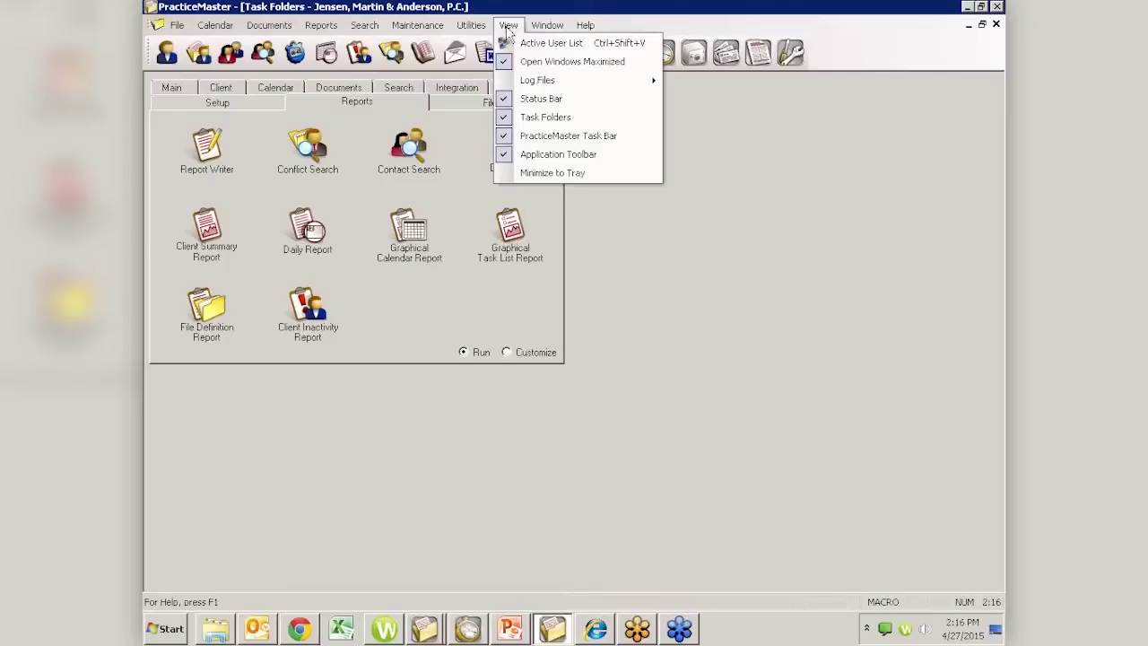
mouse_move(529, 82)
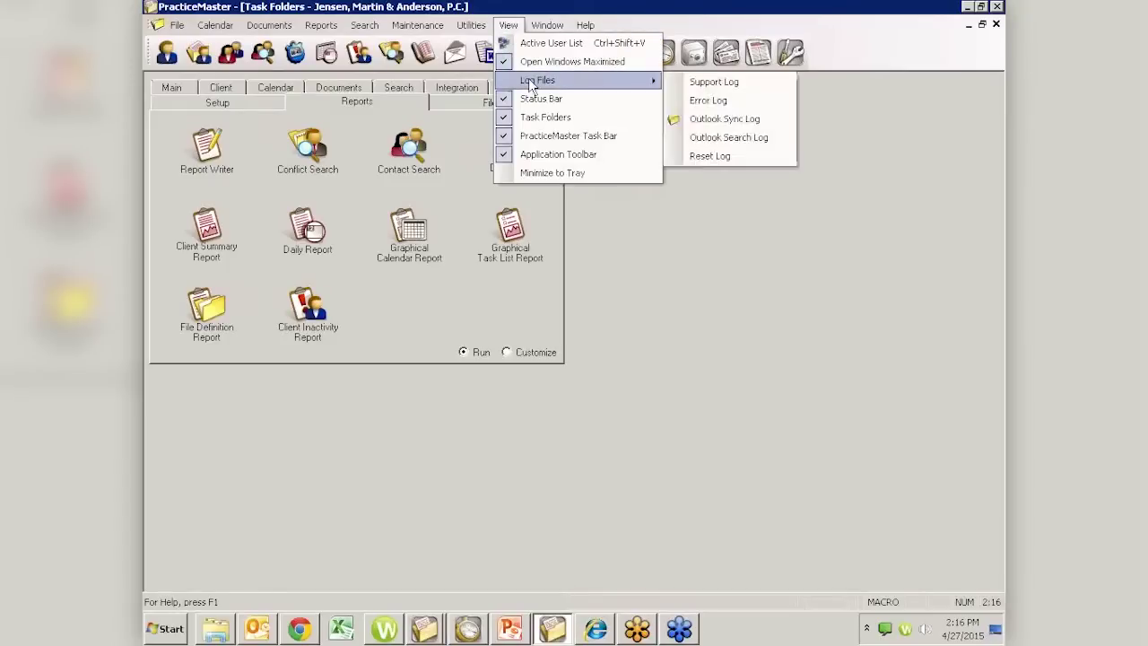
left_click(696, 101)
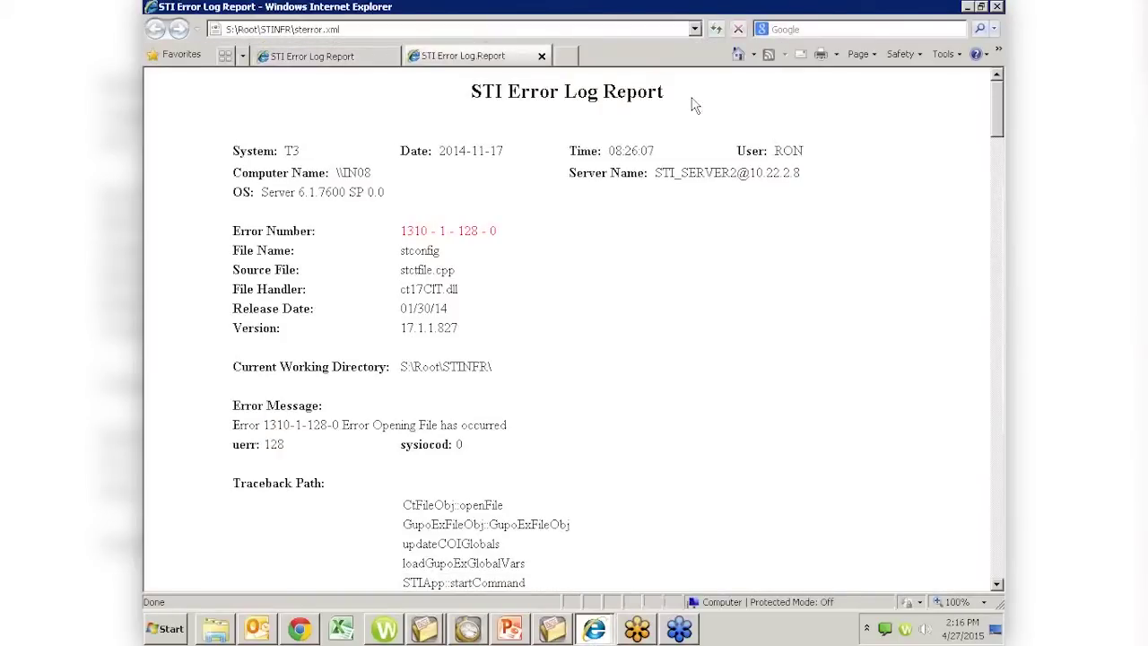
scroll(692, 105, "down", 1)
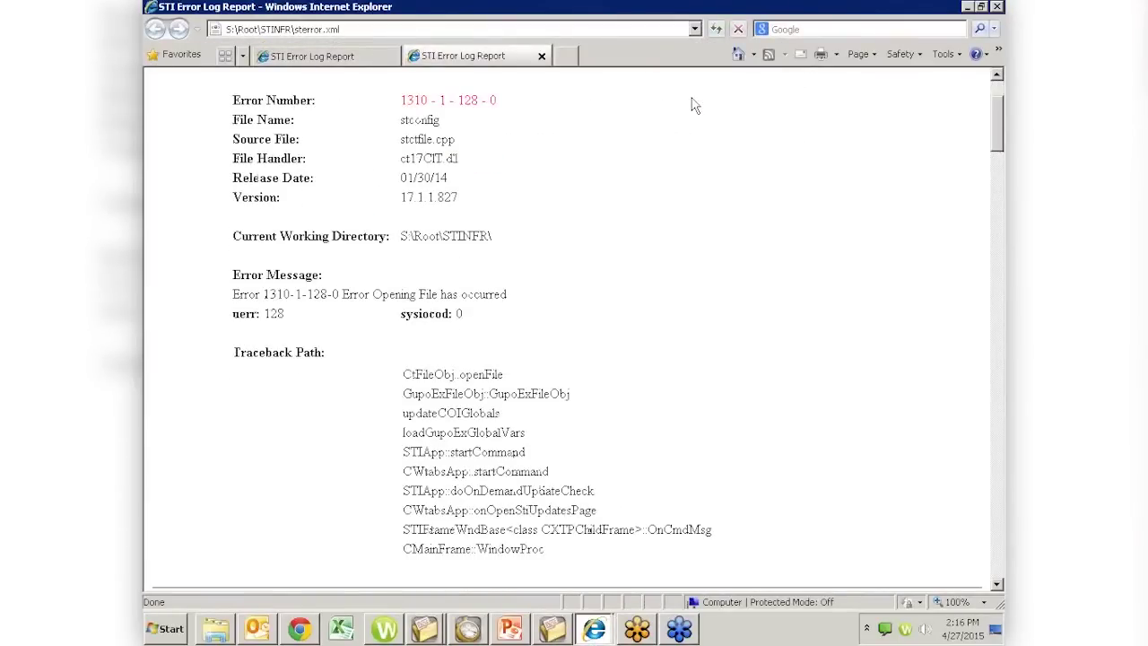
Examine the error entries throughout the STI Error Log Report, return to its beginning and close all the report tabs
scroll(692, 105, "up", 2)
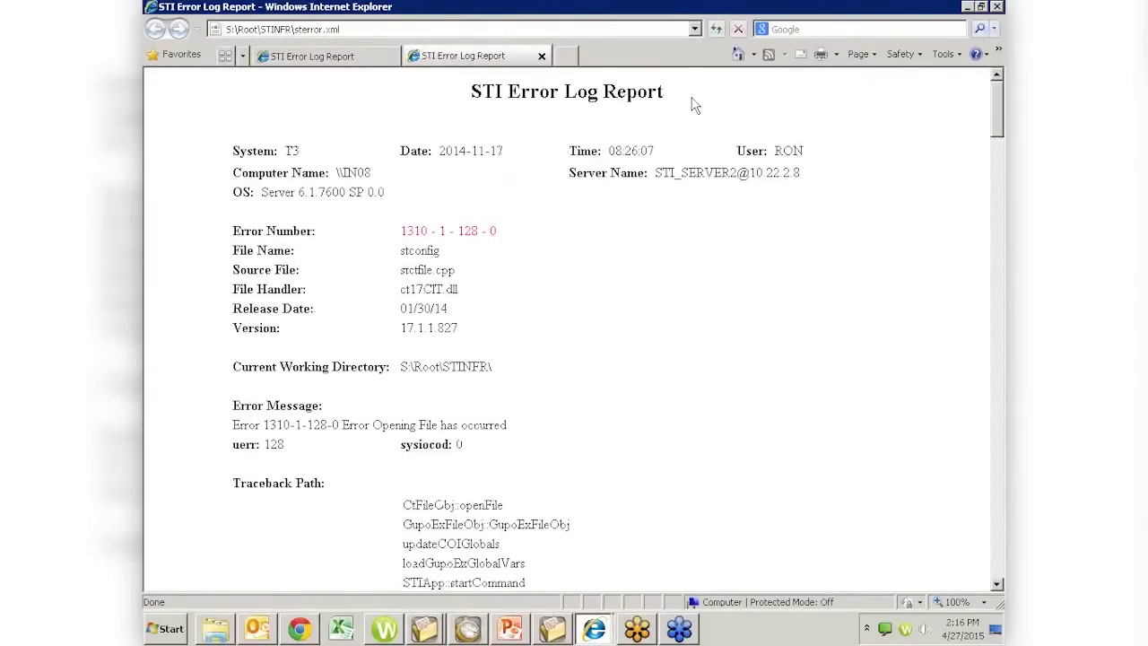
scroll(693, 105, "down", 3)
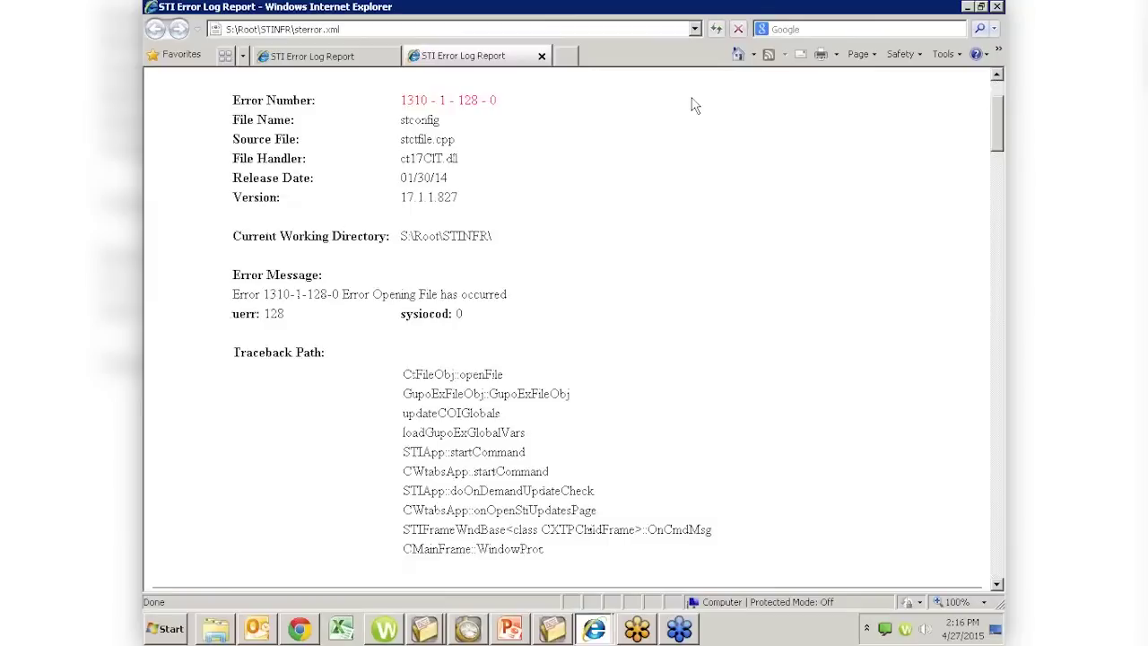
scroll(693, 105, "up", 3)
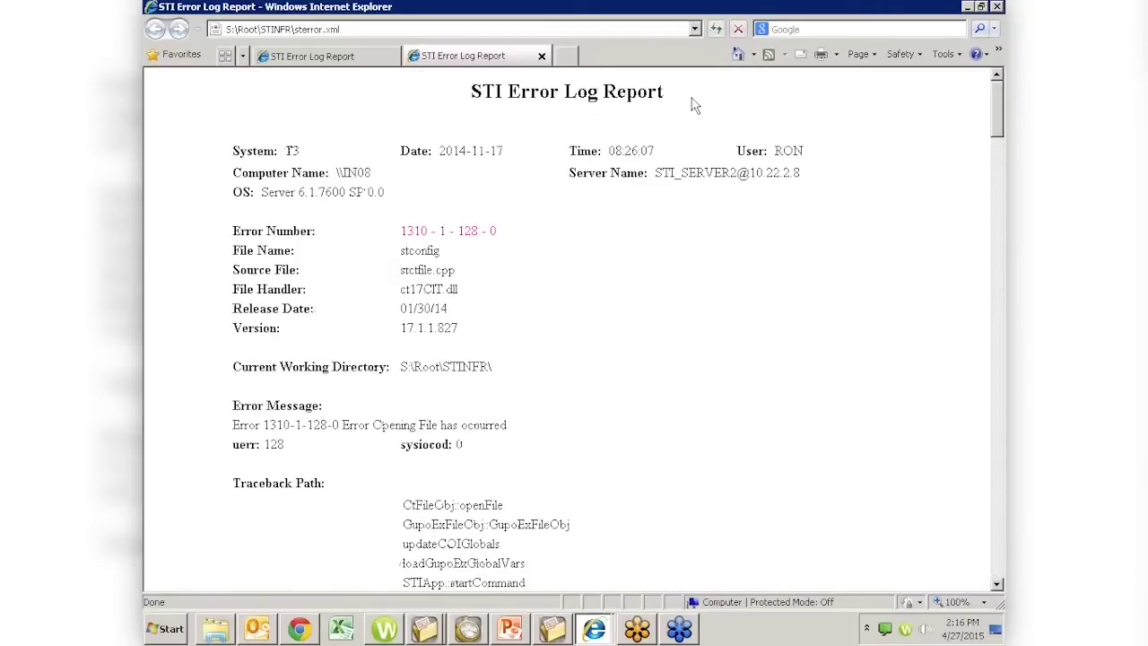
scroll(692, 105, "down", 1)
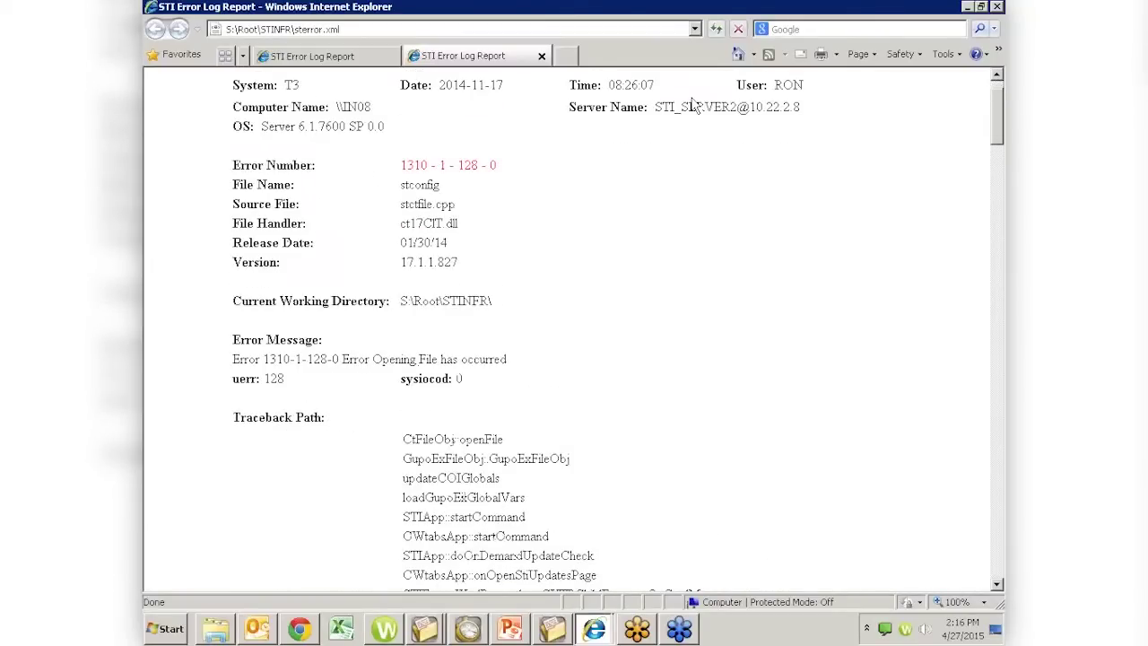
scroll(692, 105, "up", 1)
scroll(693, 105, "down", 6)
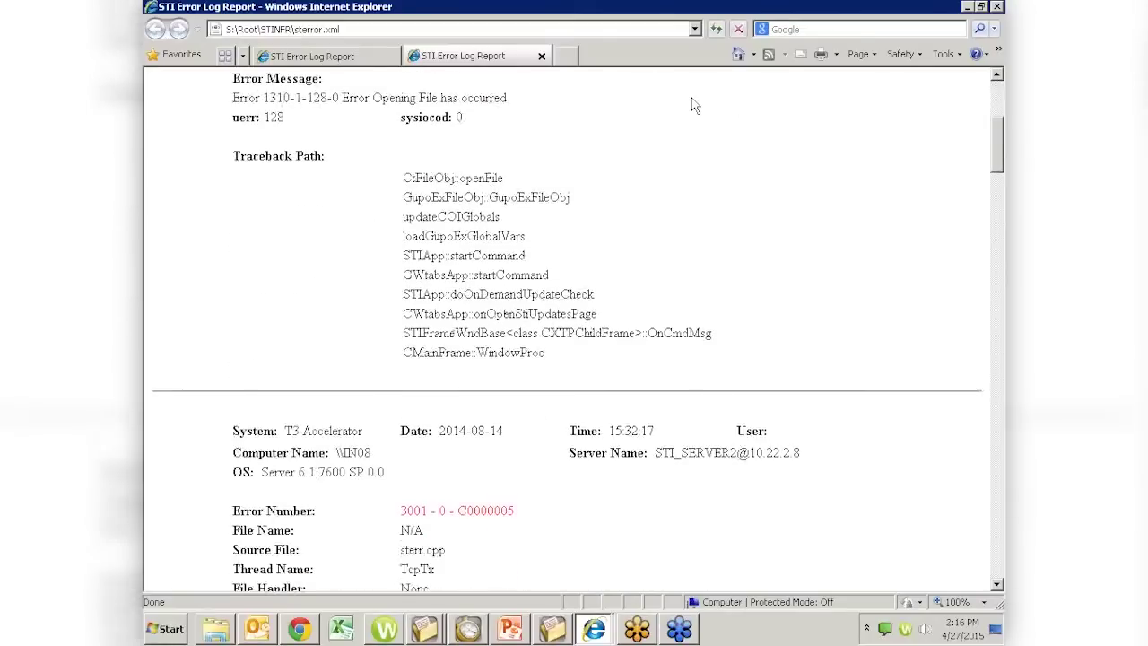
scroll(692, 104, "down", 8)
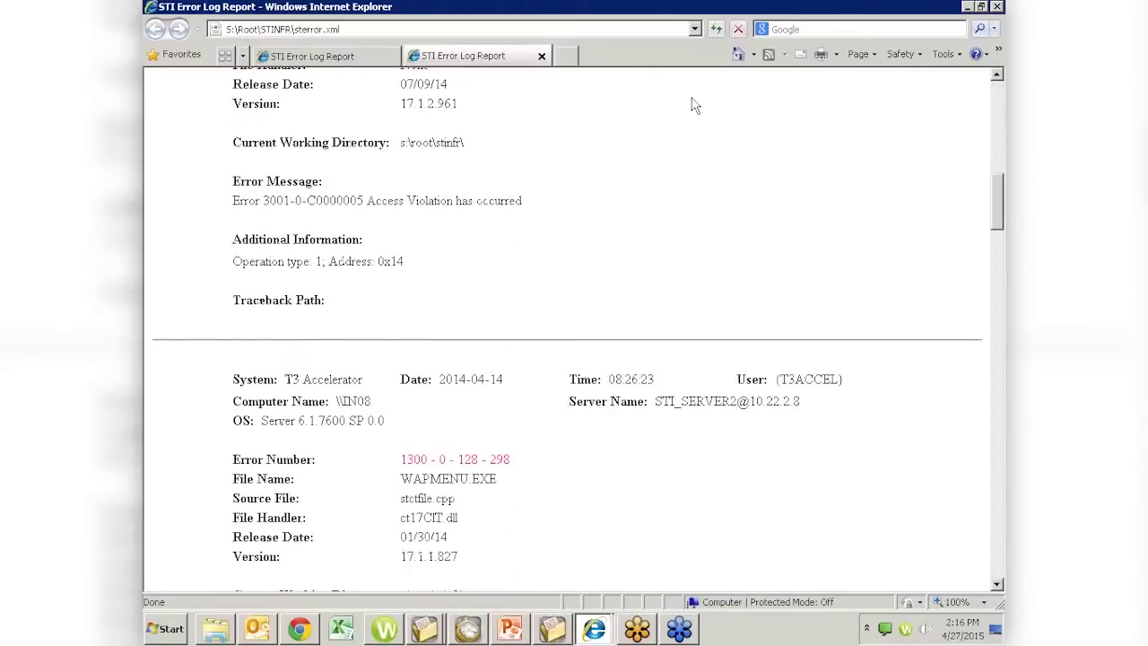
scroll(693, 105, "down", 5)
scroll(692, 105, "up", 2)
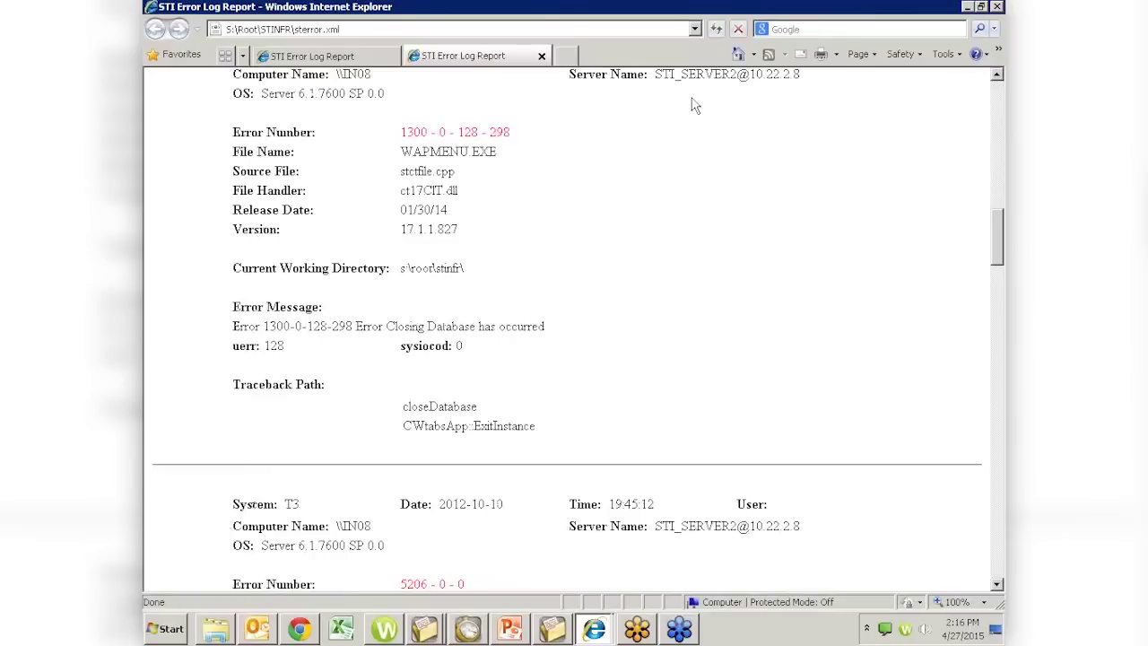
scroll(693, 105, "up", 20)
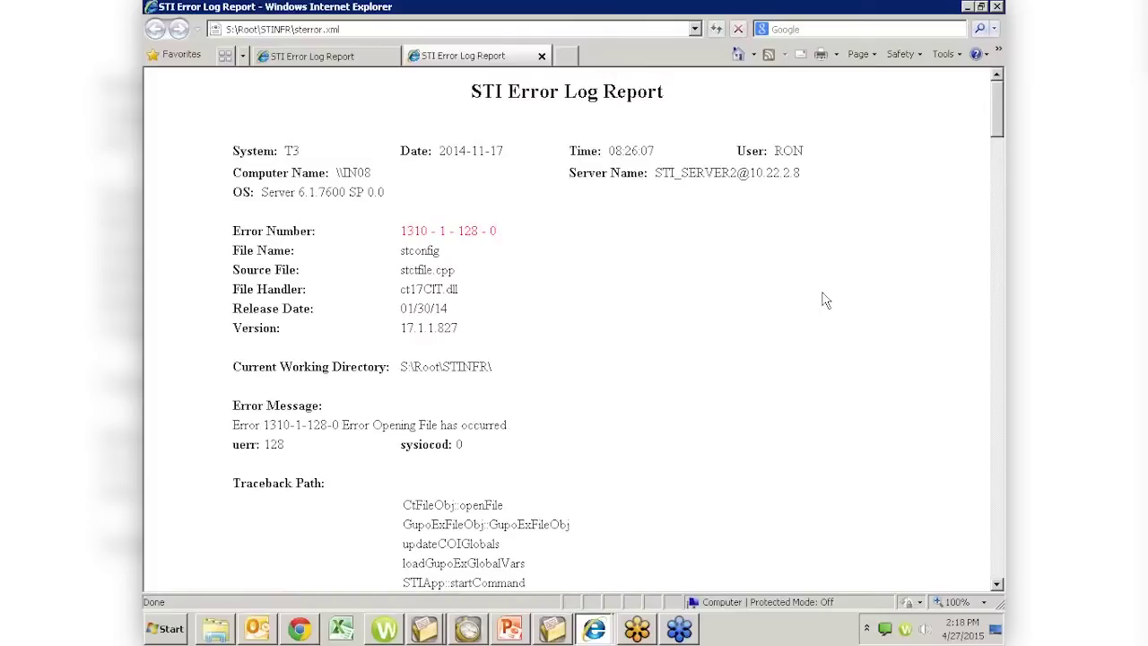
left_click(996, 8)
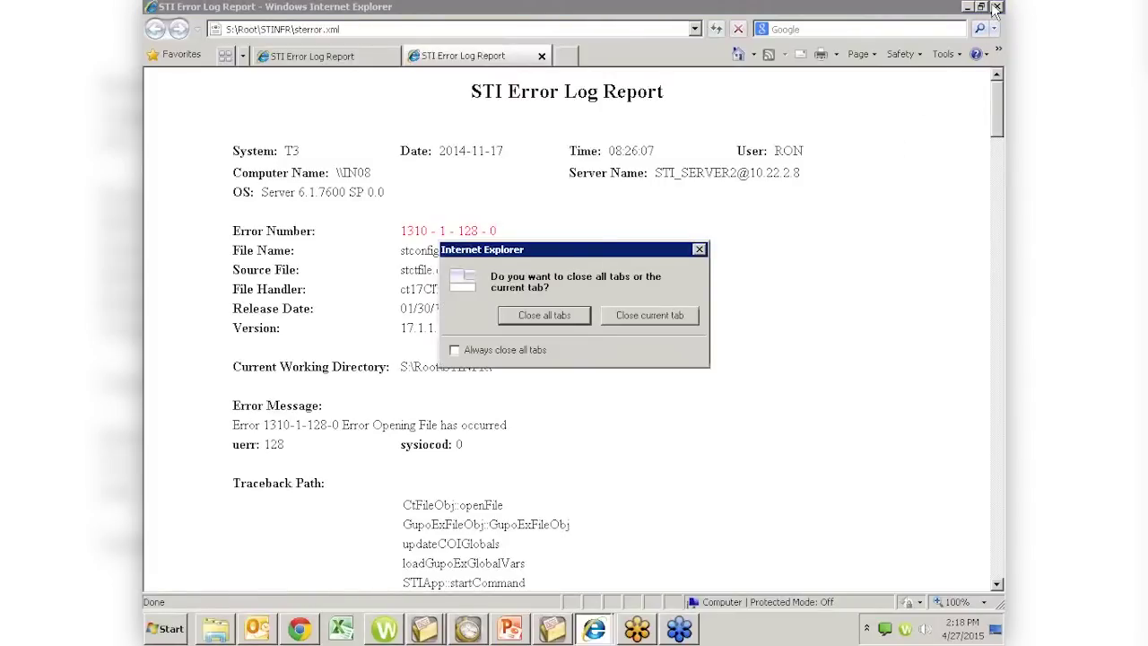
left_click(544, 315)
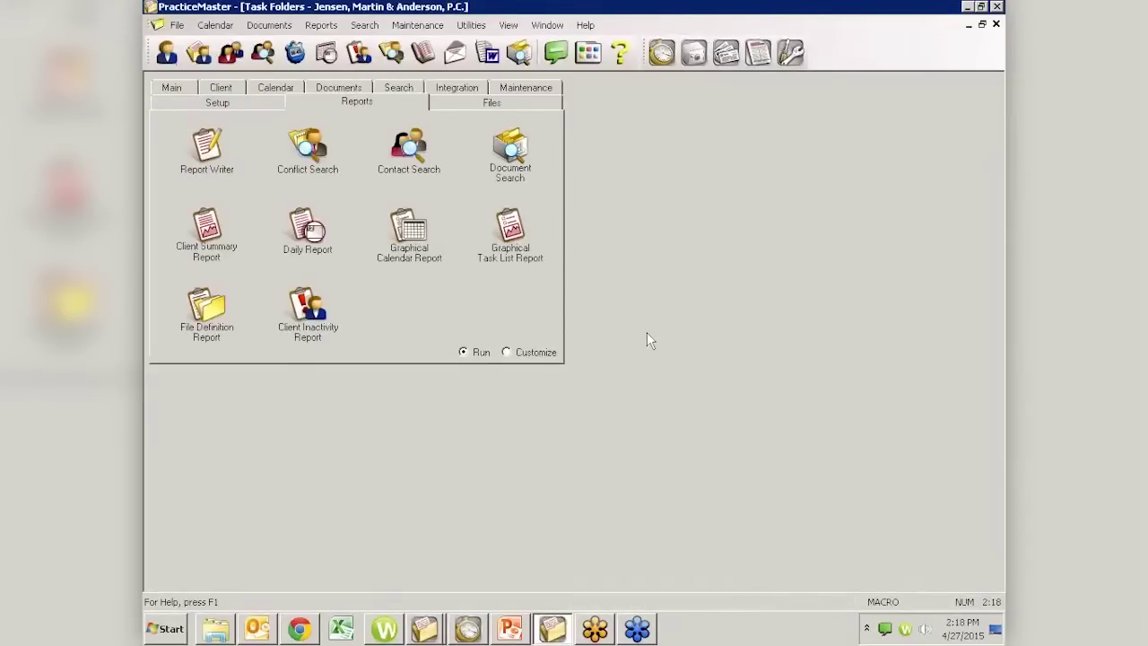
Display the About PracticeMaster information with its version and technical support details
left_click(508, 25)
left_click(584, 25)
left_click(585, 25)
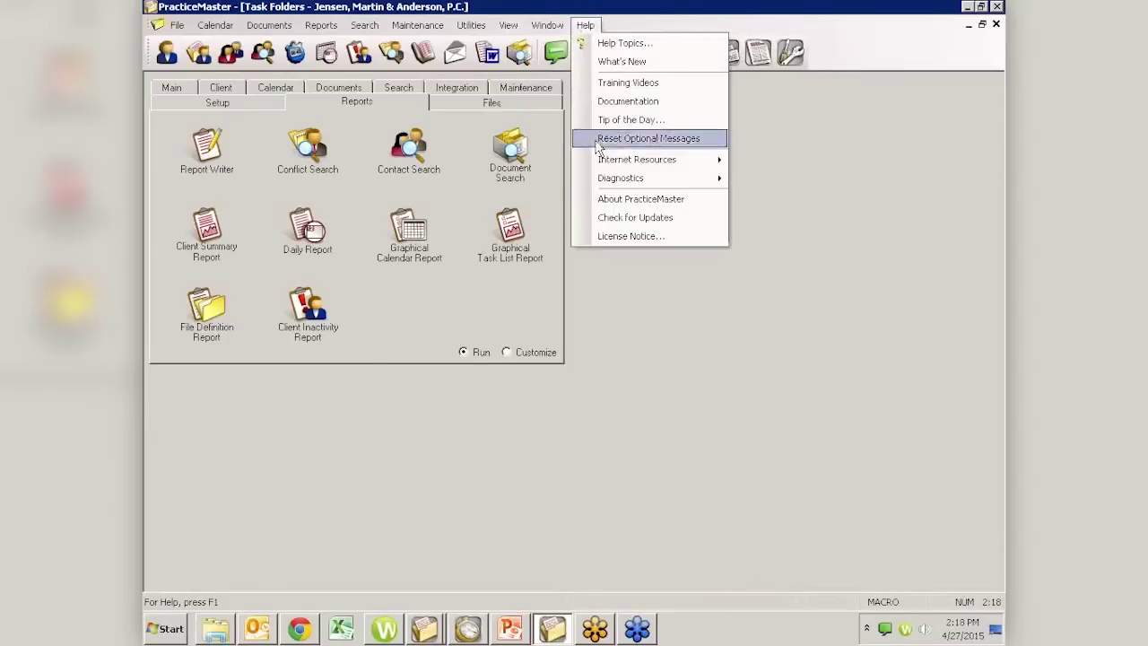
left_click(615, 200)
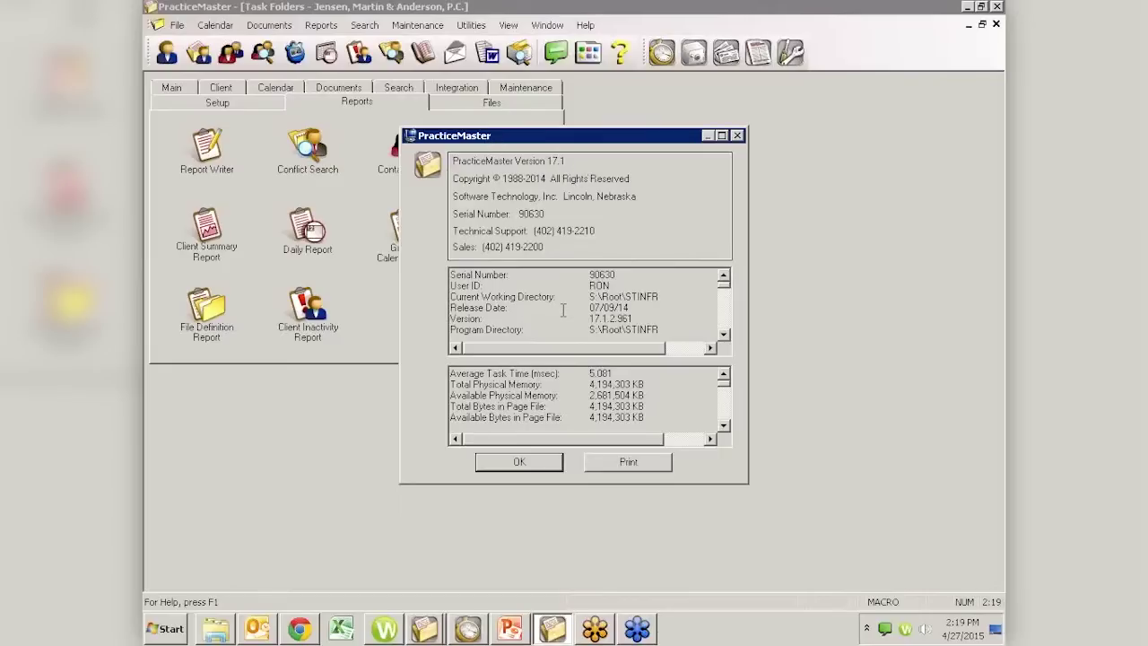
Switch to Chrome and open the Worldox Virtual User Group Meetings page on the Attorney Computer Systems website
left_click(301, 630)
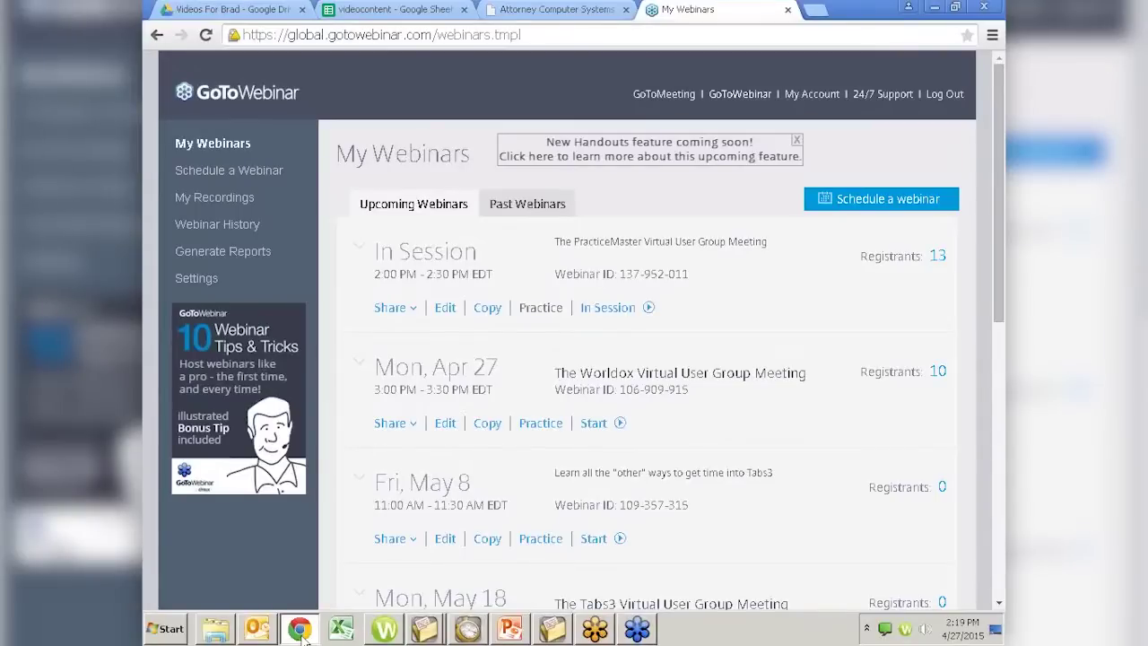
left_click(507, 10)
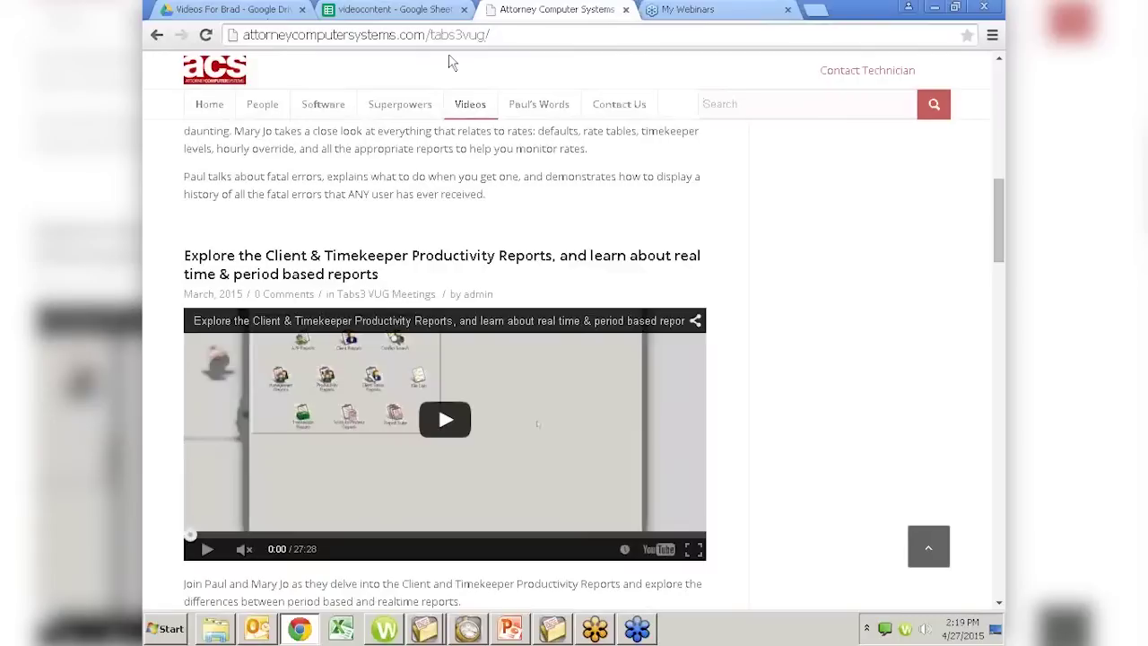
mouse_move(471, 107)
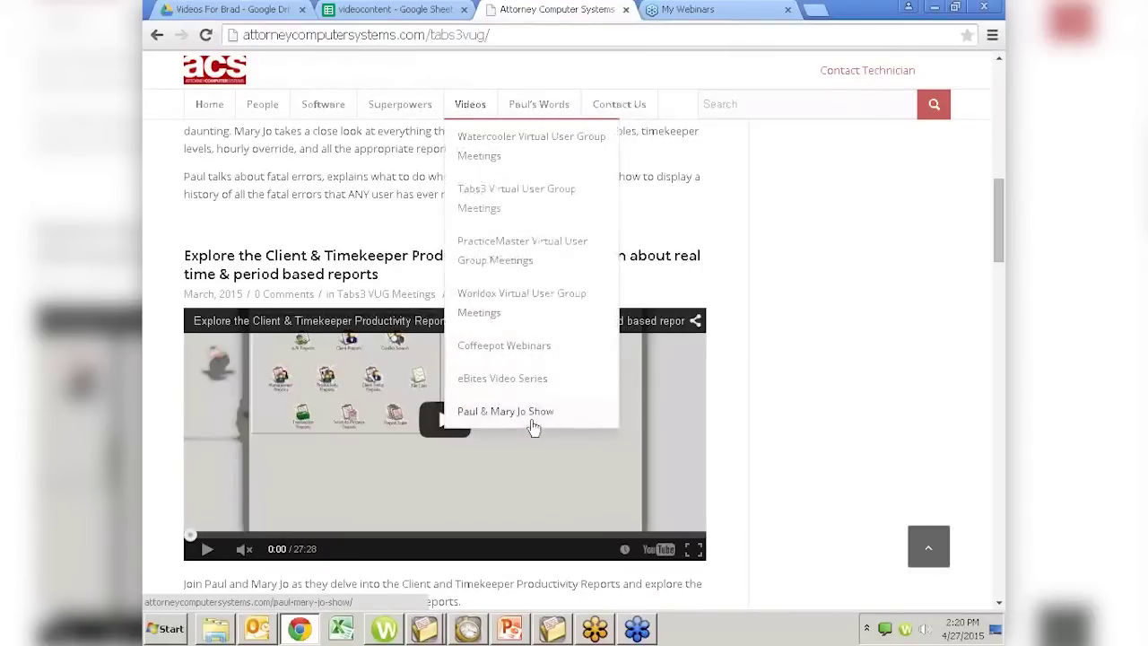
left_click(556, 320)
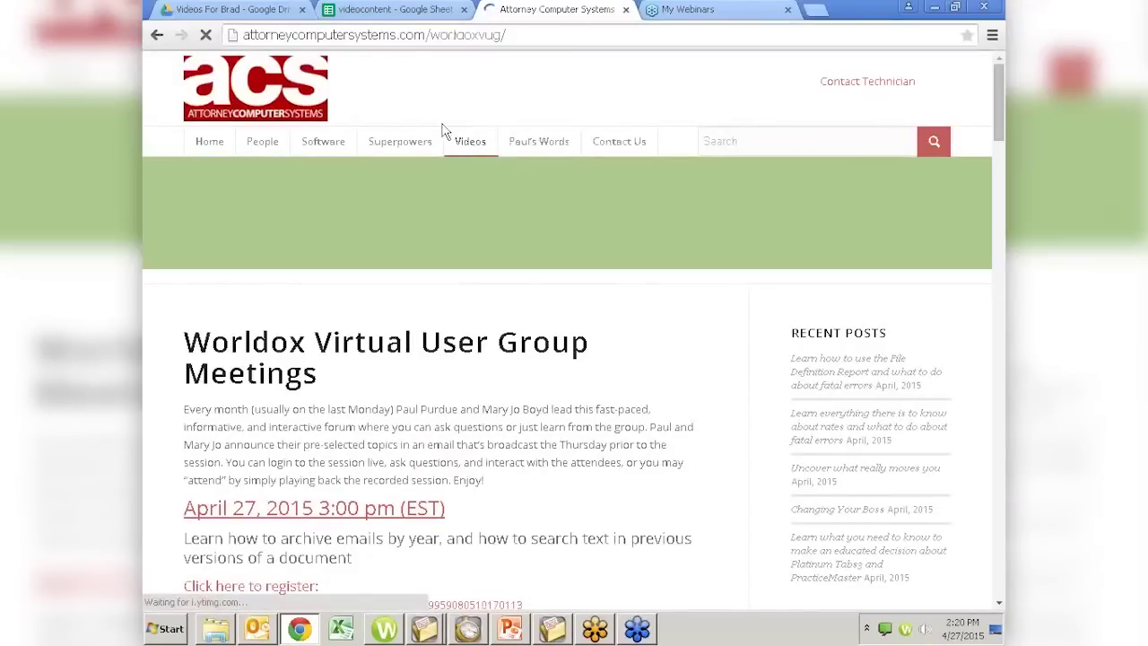
Open the PracticeMaster Virtual User Group Meetings page and examine the upcoming session and the recorded meetings
mouse_move(467, 145)
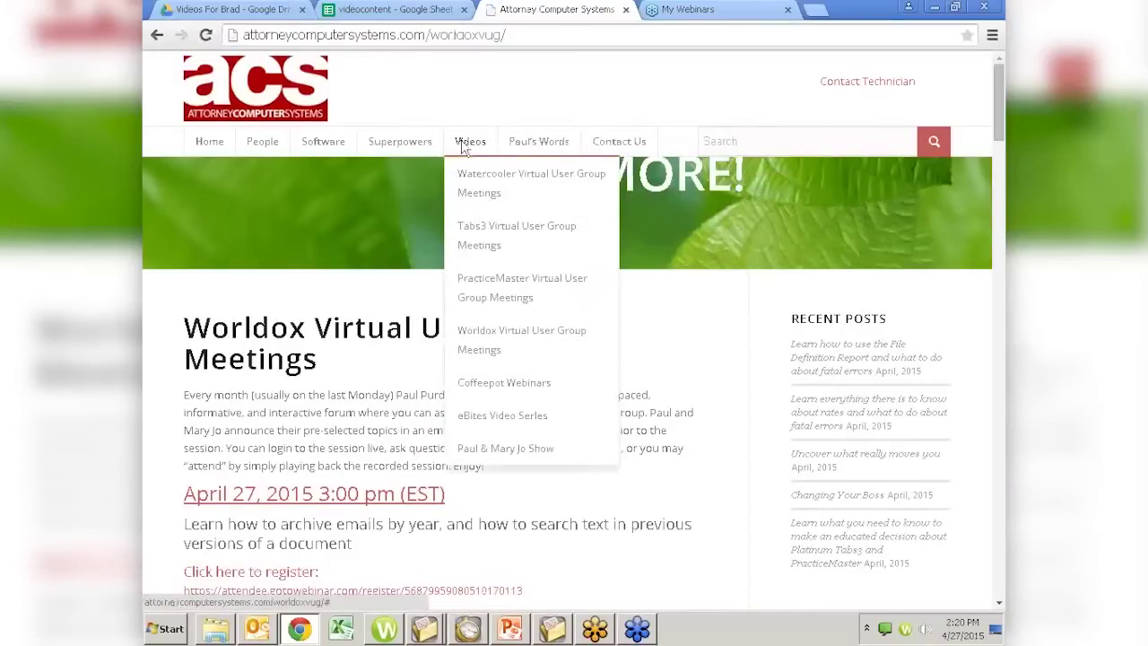
left_click(495, 303)
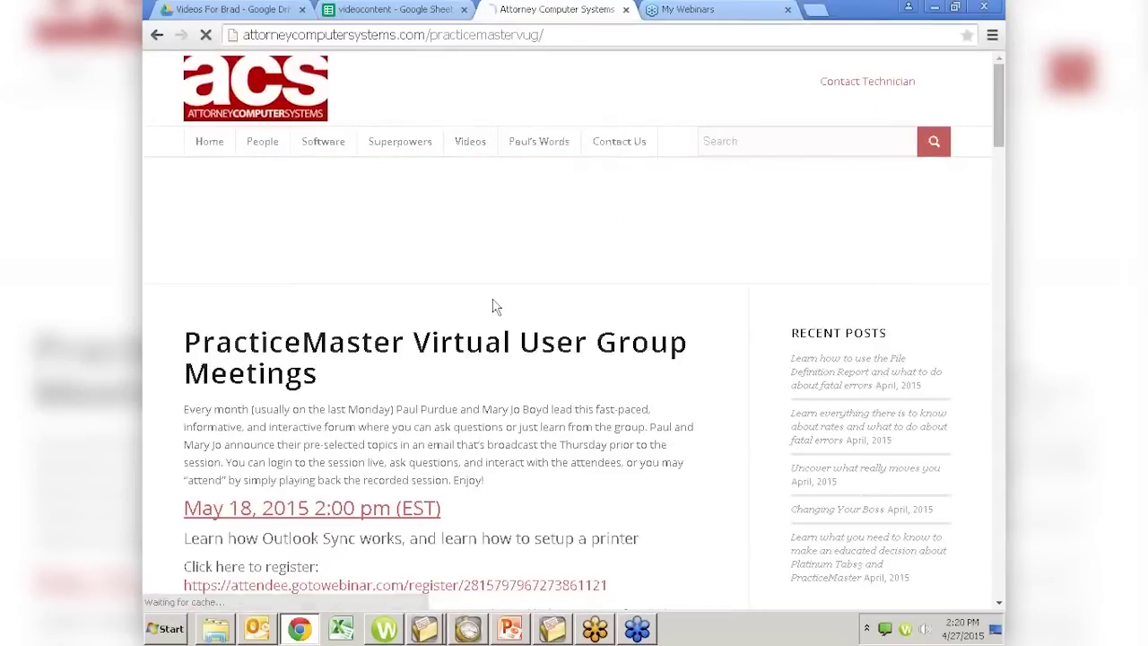
scroll(597, 494, "down", 2)
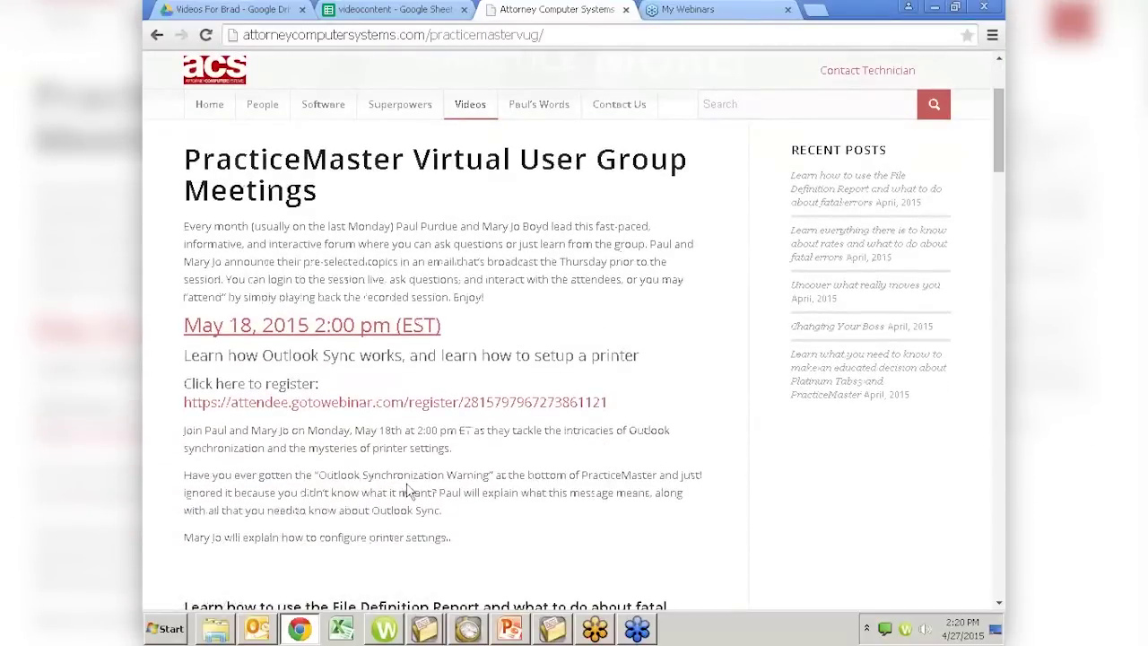
scroll(411, 487, "down", 2)
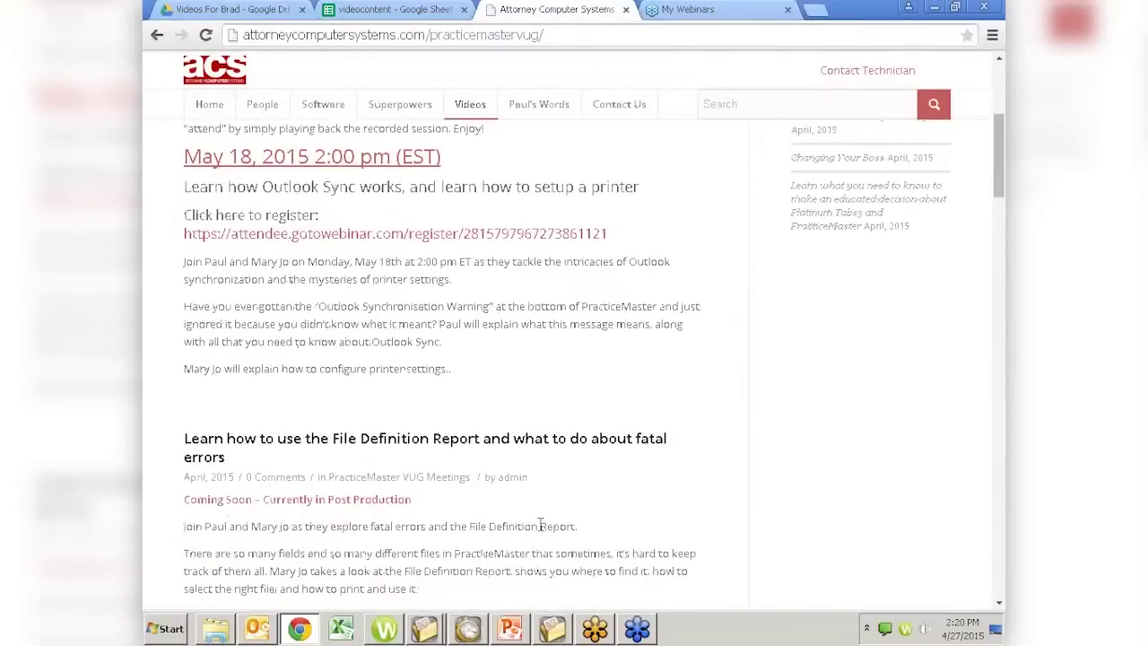
scroll(541, 525, "down", 2)
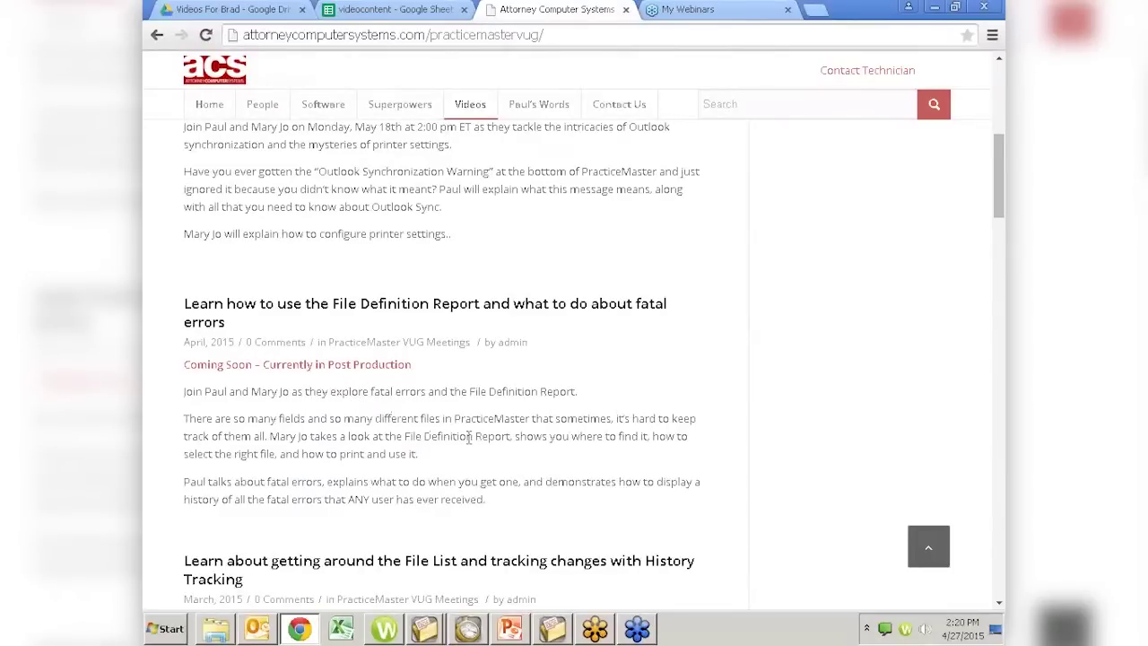
scroll(468, 439, "down", 3)
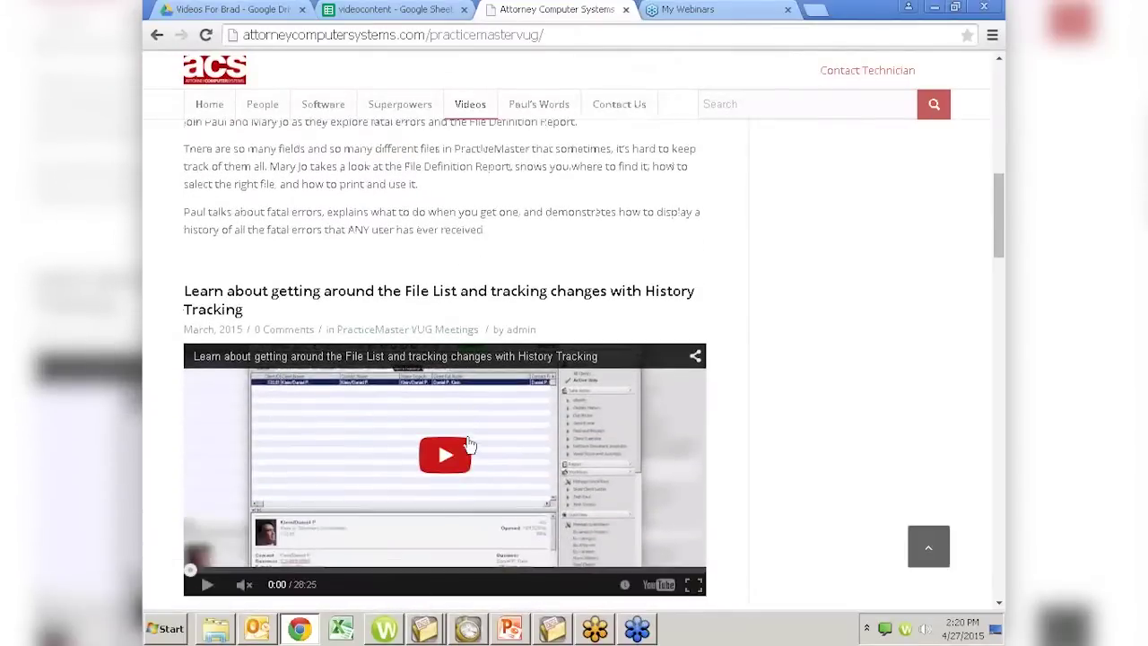
scroll(469, 444, "down", 1)
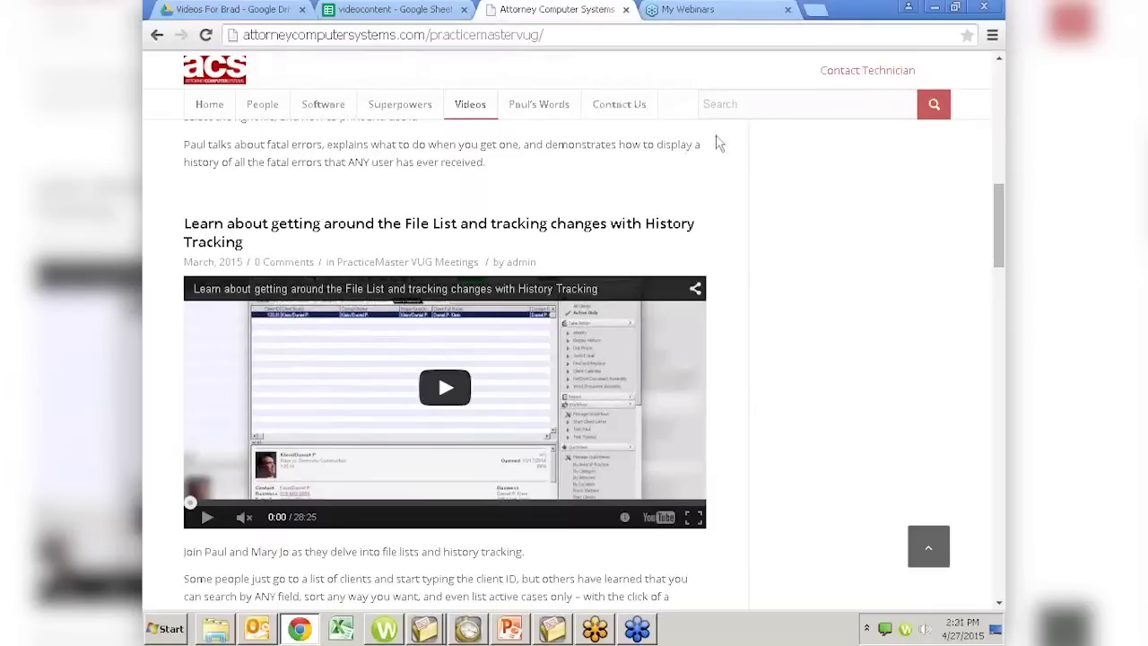
Enter "email" in the website's search and highlight the suggestion "email statements"
left_click(805, 101)
type("email")
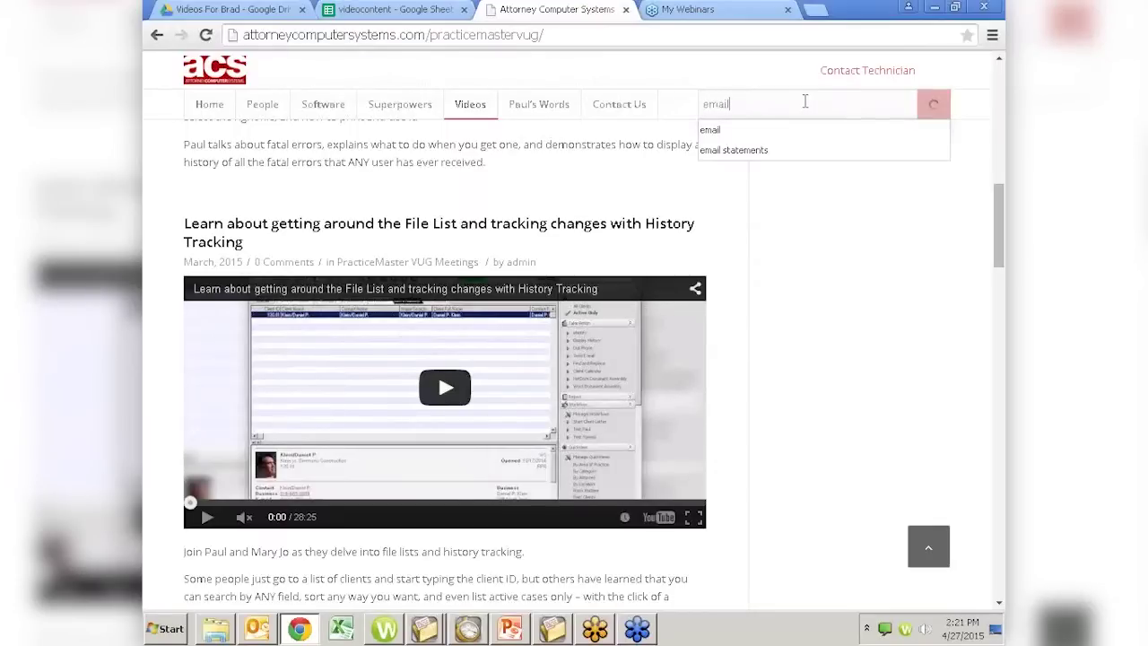
key("Down")
key("Down")
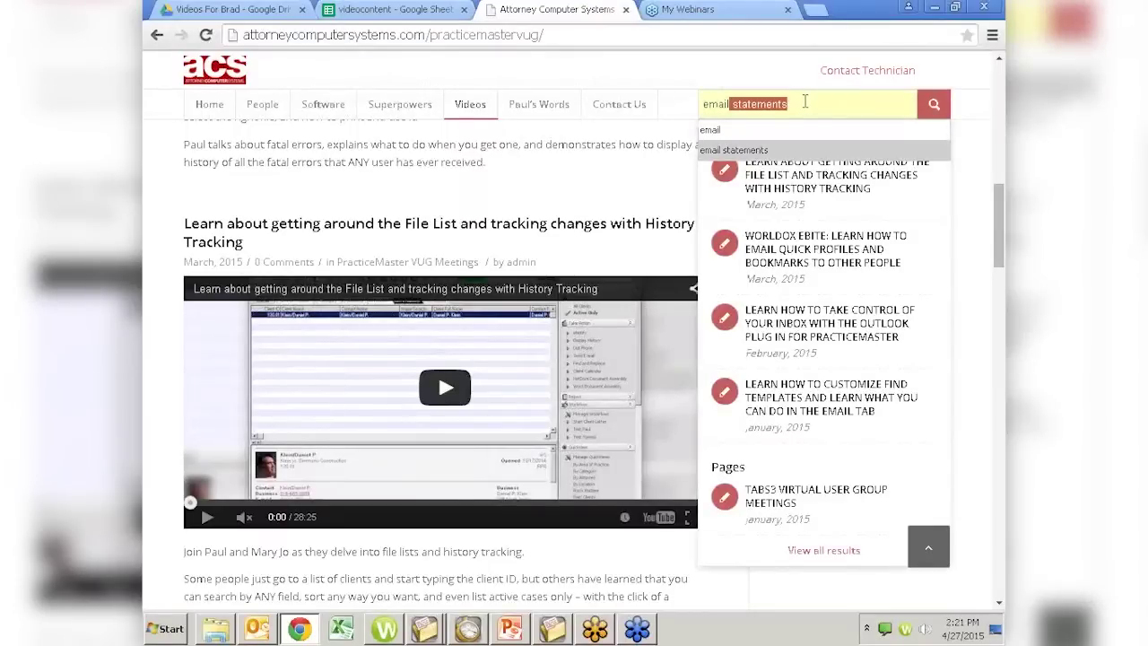